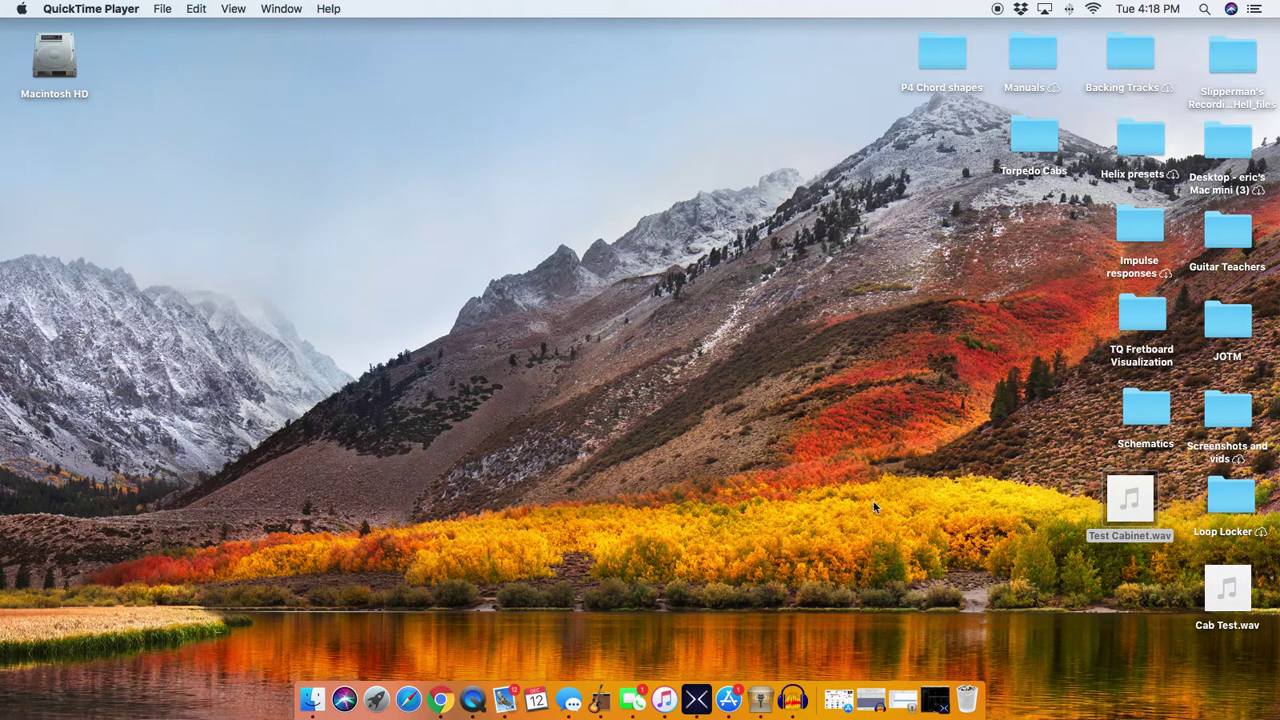
Restore HX Edit and use Clear Block on the upper IR and lower FX Loop blocks
{"action": "left_click", "coordinate": [944, 695]}
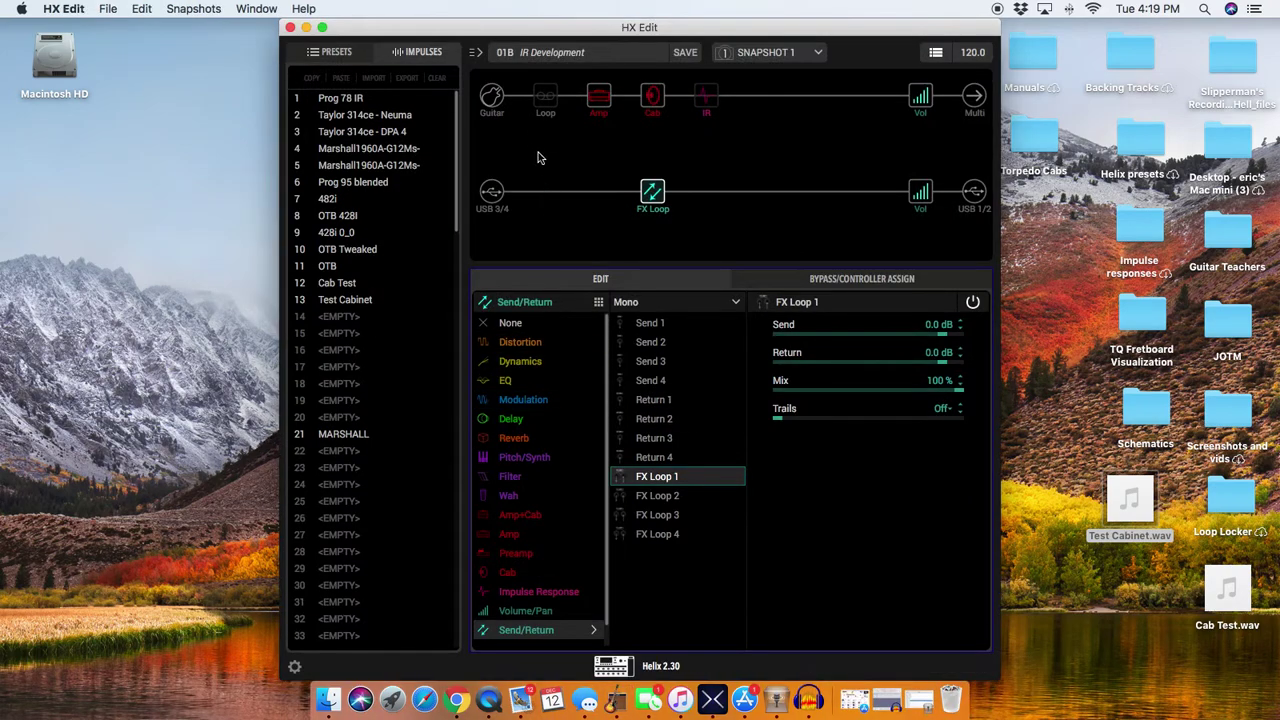
{"action": "right_click", "coordinate": [705, 100]}
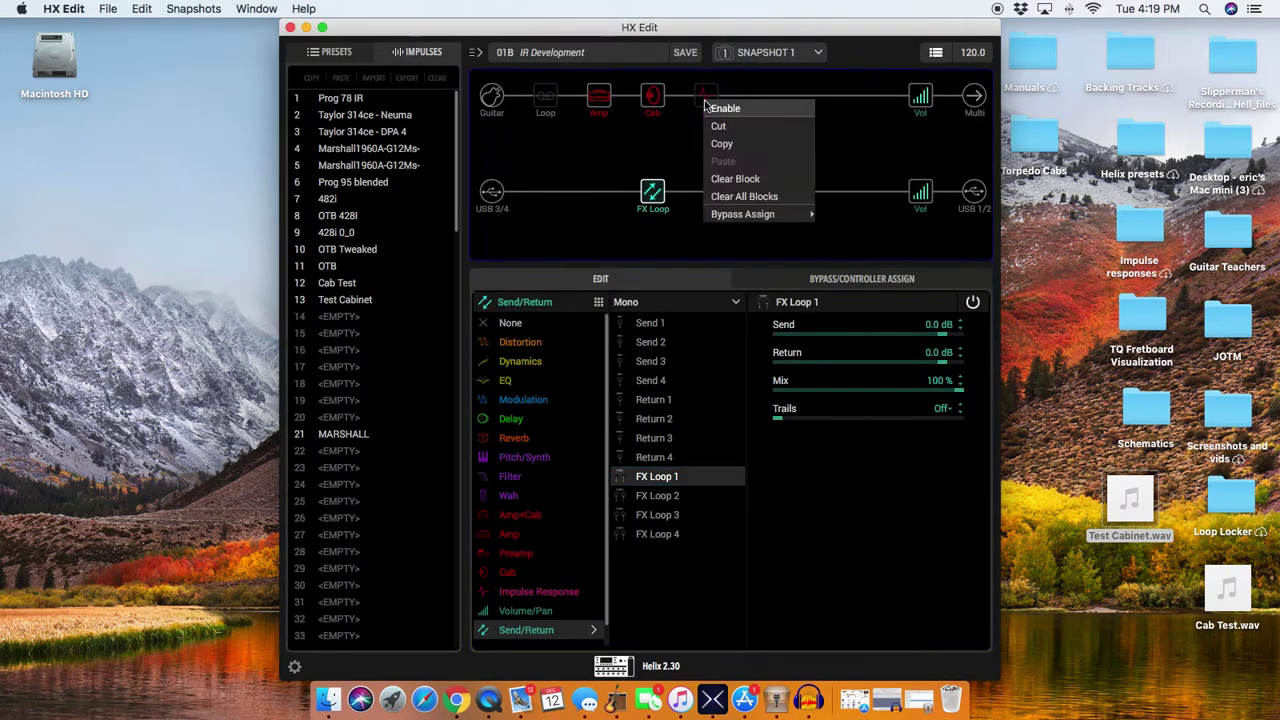
{"action": "left_click", "coordinate": [735, 180]}
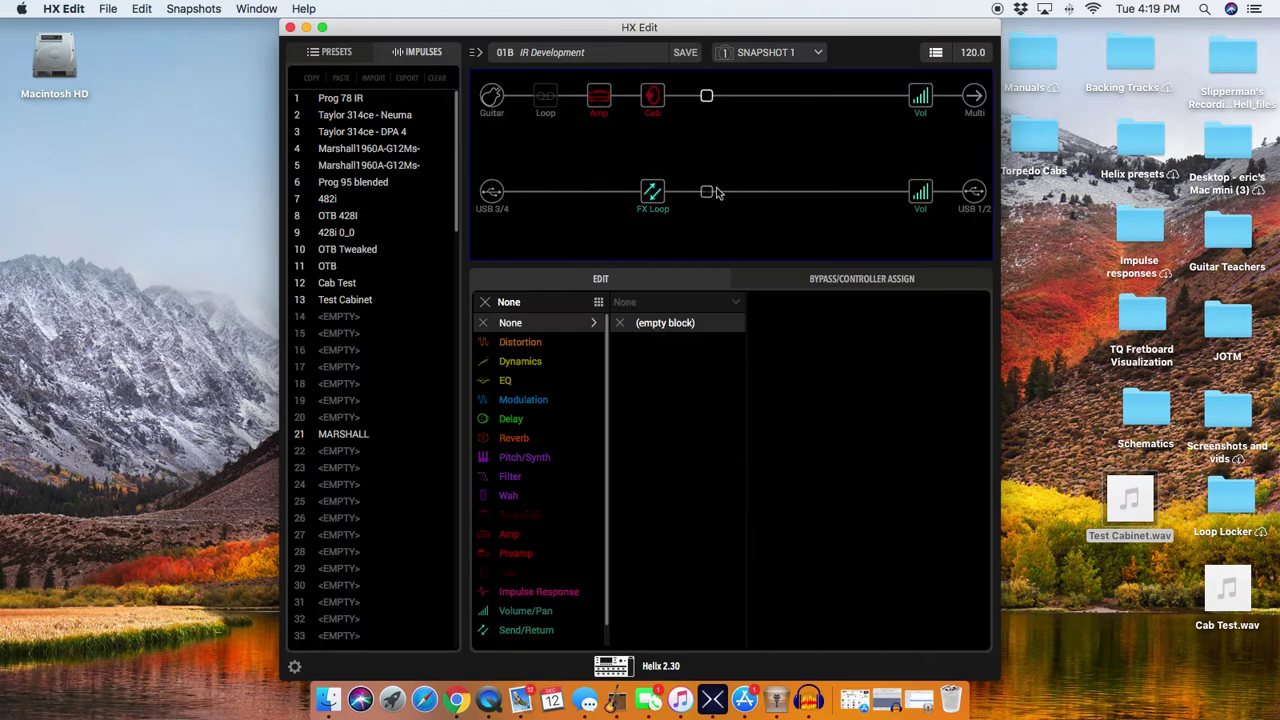
{"action": "right_click", "coordinate": [654, 200]}
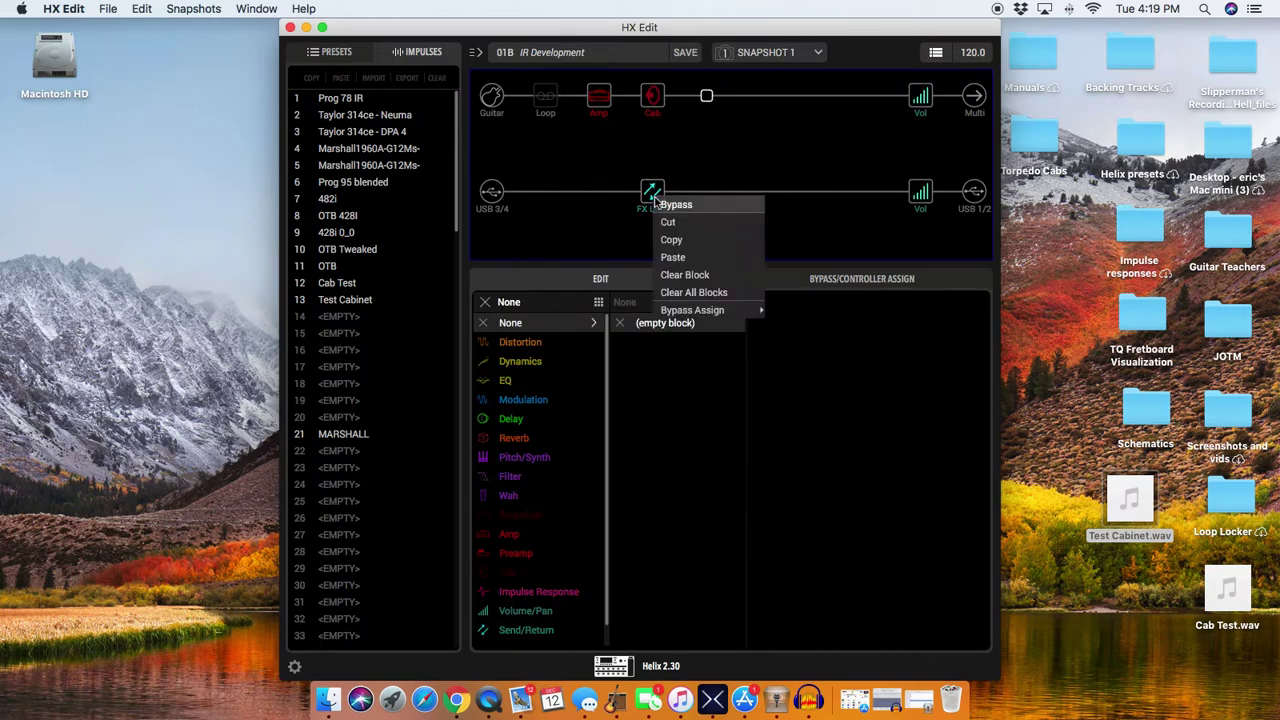
{"action": "left_click", "coordinate": [687, 278]}
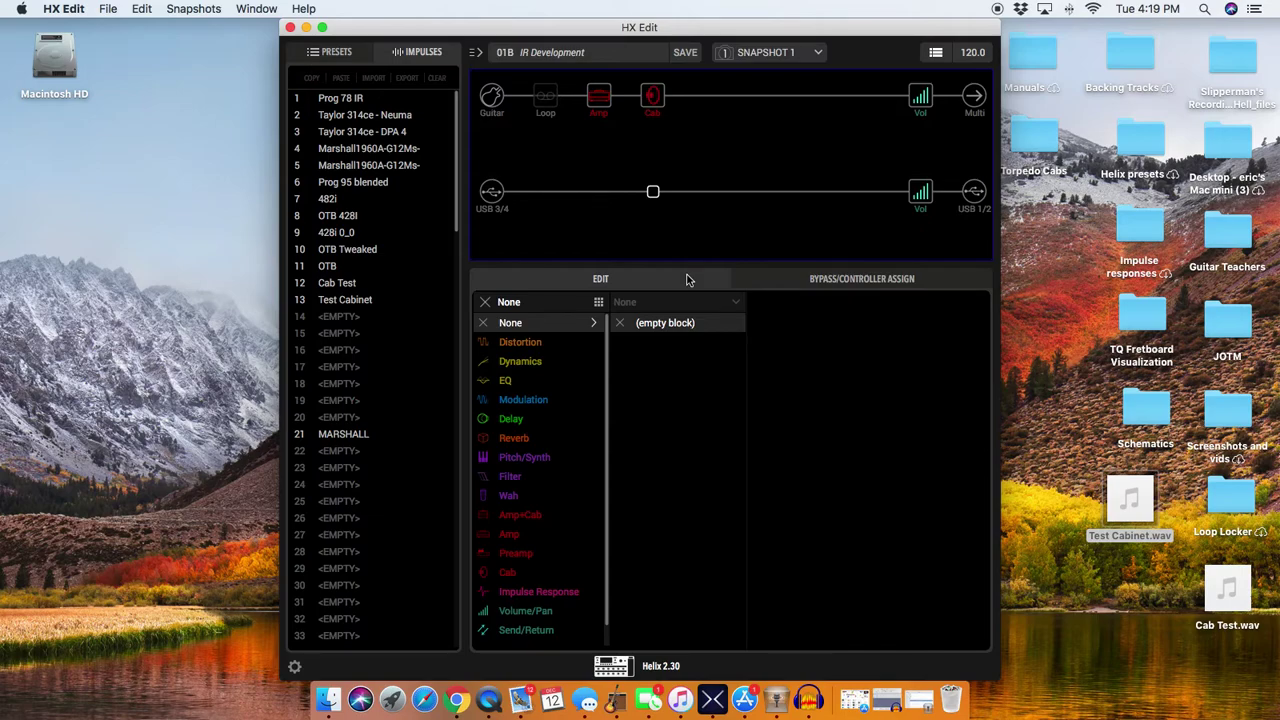
Inspect the Cab block's second cab, 1x12 US Deluxe, with its 160 Ribbon mic at +2.0 dB
{"action": "left_click", "coordinate": [600, 98]}
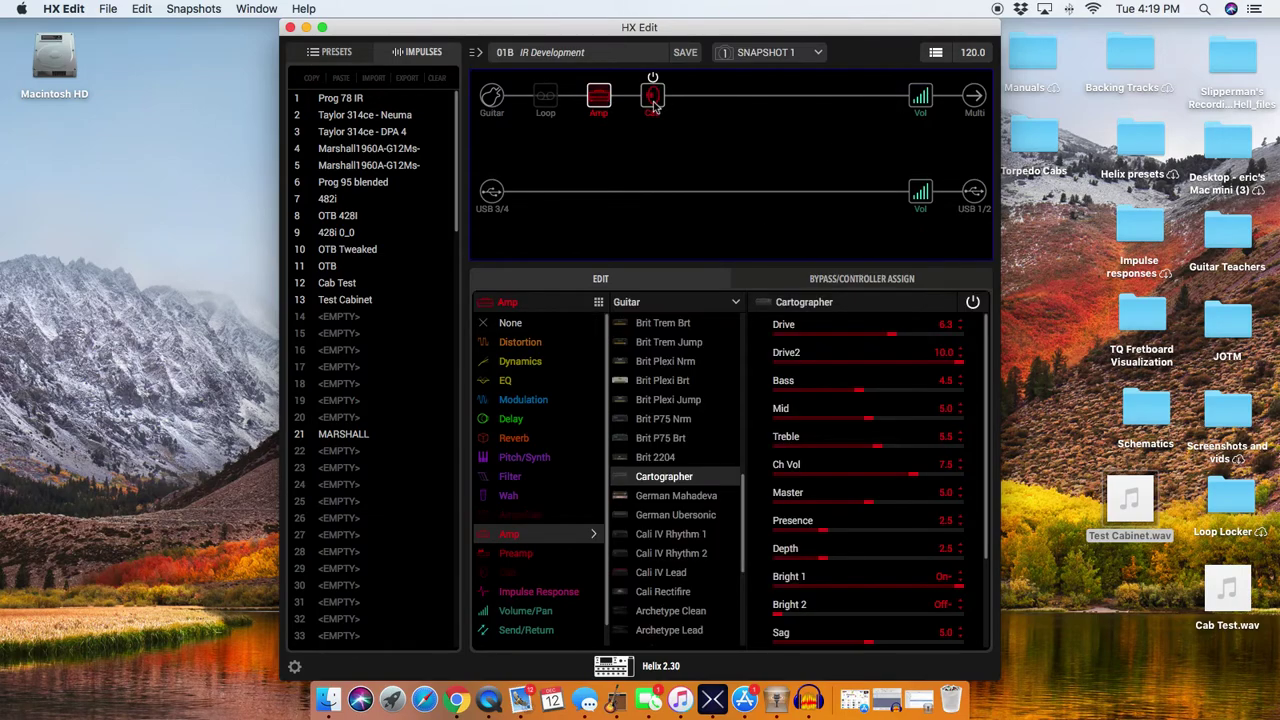
{"action": "left_click", "coordinate": [655, 107]}
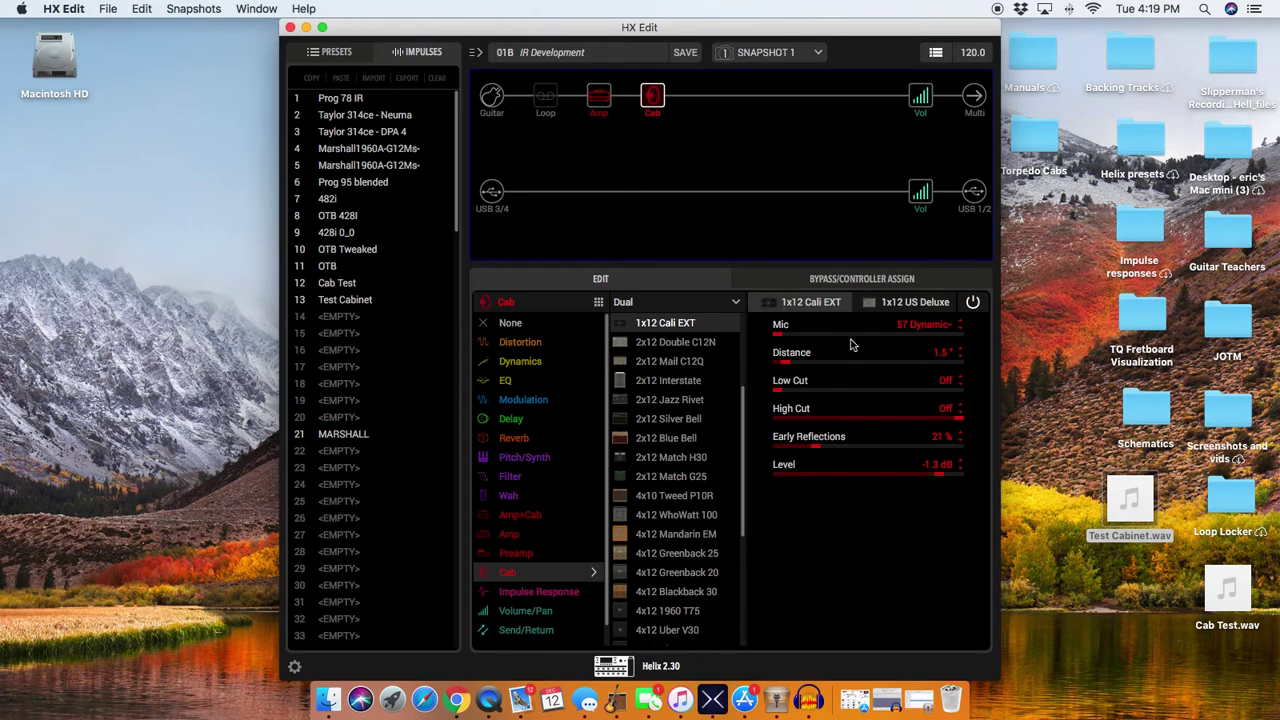
{"action": "left_click", "coordinate": [903, 304]}
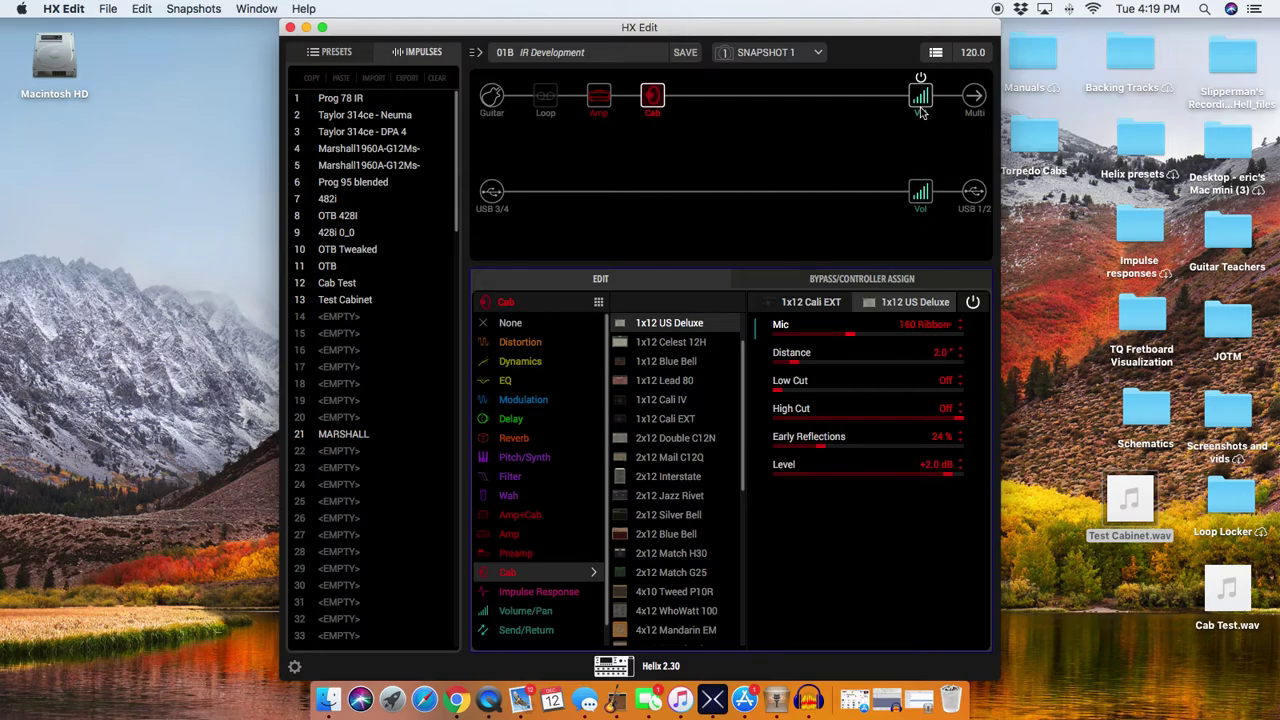
Copy the dual Cab block, paste it into the empty lower-path slot, and minimize HX Edit
{"action": "right_click", "coordinate": [654, 102]}
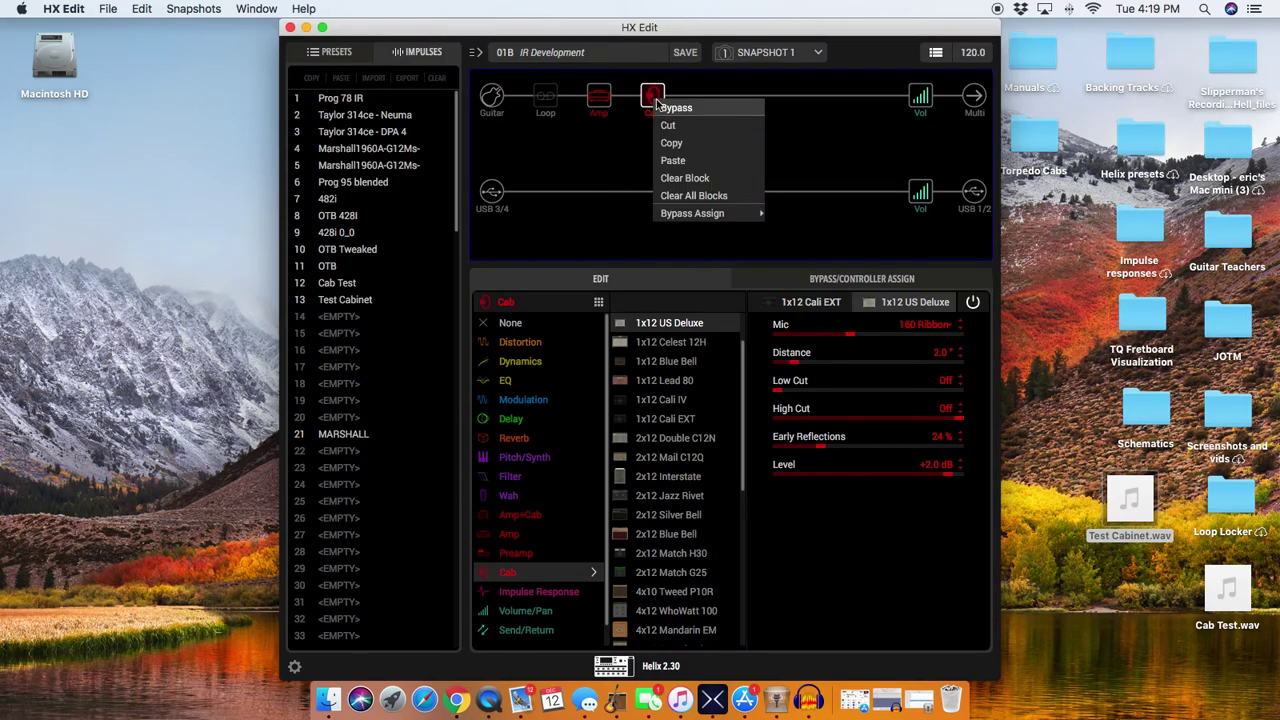
{"action": "left_click", "coordinate": [677, 145]}
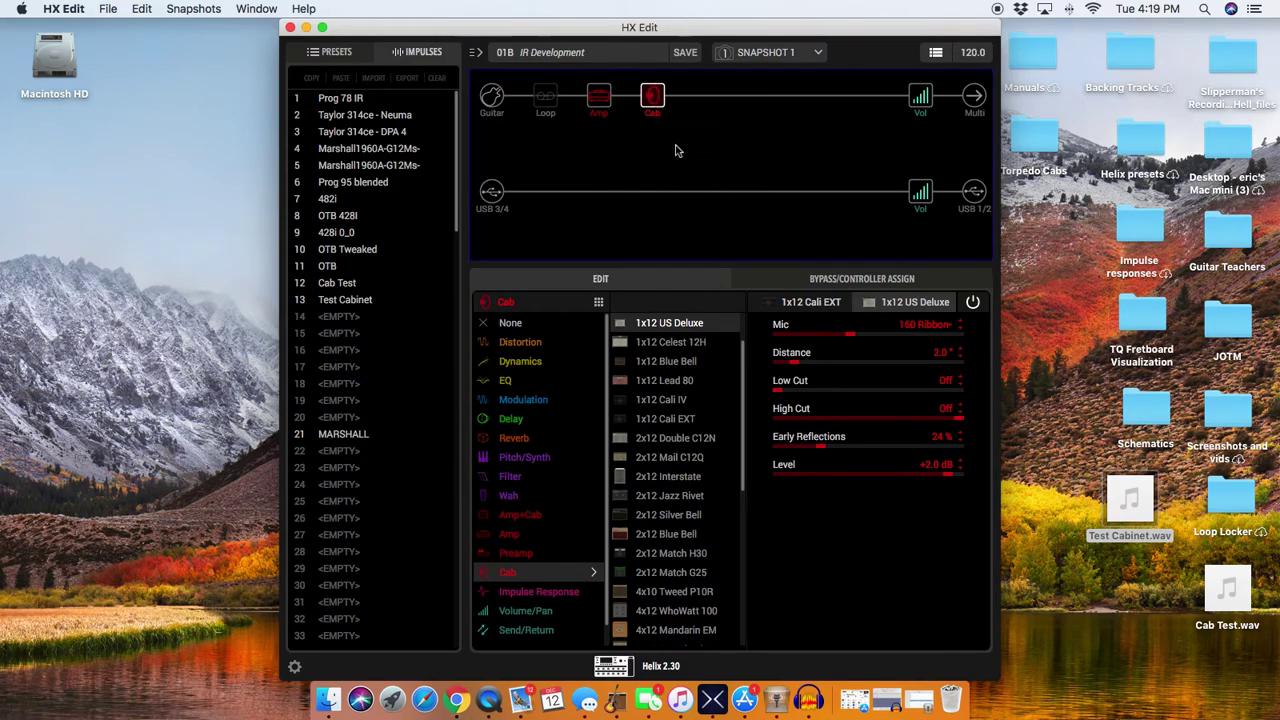
{"action": "left_click", "coordinate": [654, 194]}
{"action": "right_click", "coordinate": [654, 194]}
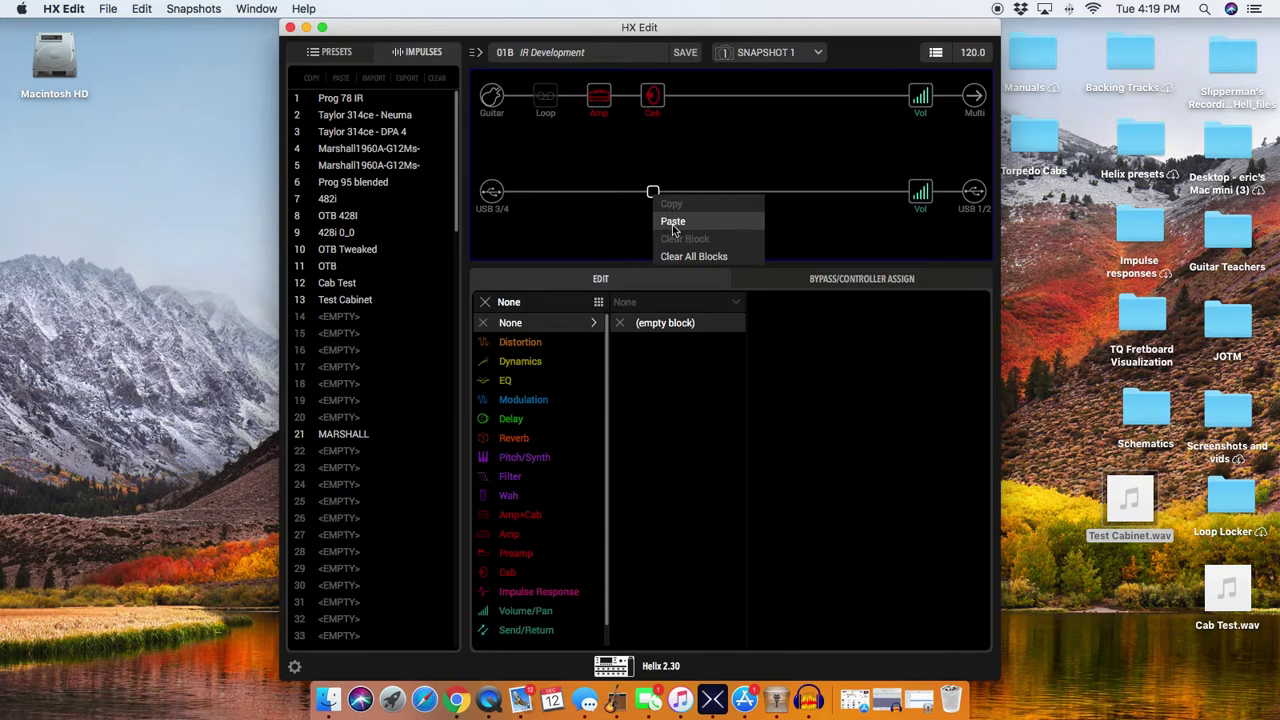
{"action": "left_click", "coordinate": [673, 223]}
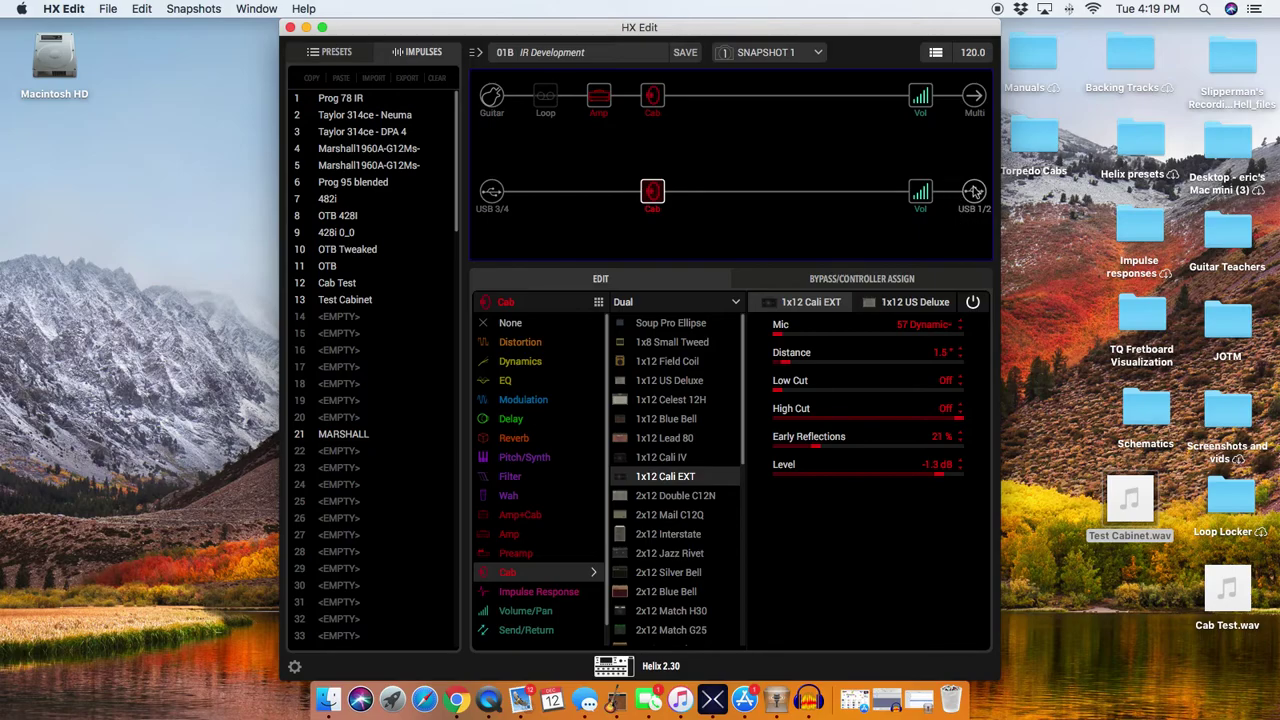
{"action": "left_click", "coordinate": [306, 29]}
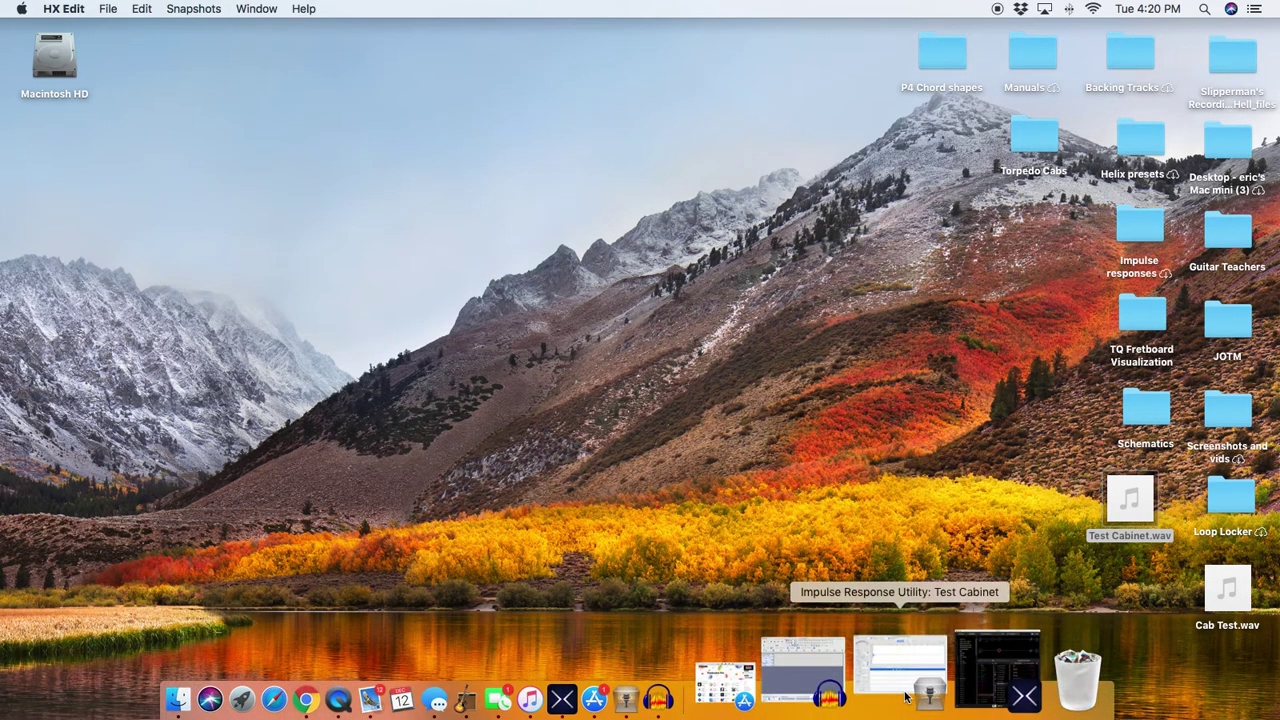
Start a new untitled mono project, discarding Test Cabinet unsaved, and arm its track to record
{"action": "left_click", "coordinate": [905, 697]}
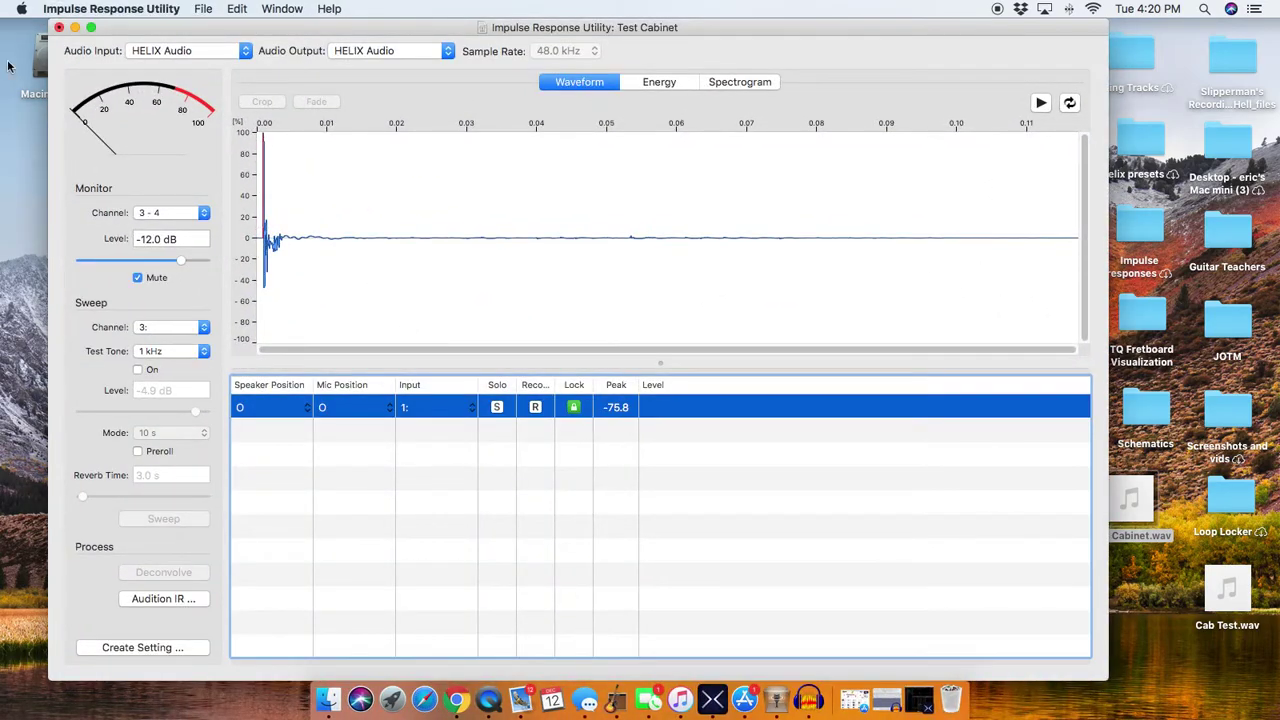
{"action": "left_click", "coordinate": [200, 10]}
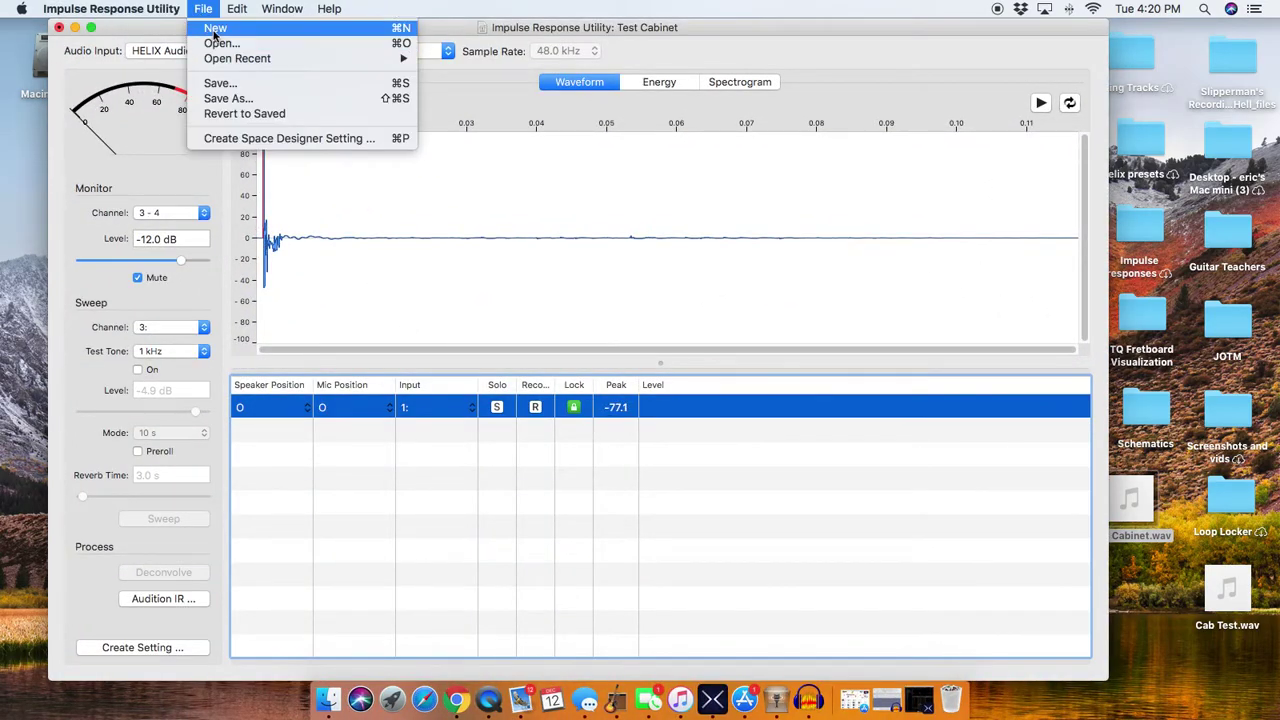
{"action": "left_click", "coordinate": [214, 29]}
{"action": "left_click", "coordinate": [620, 118]}
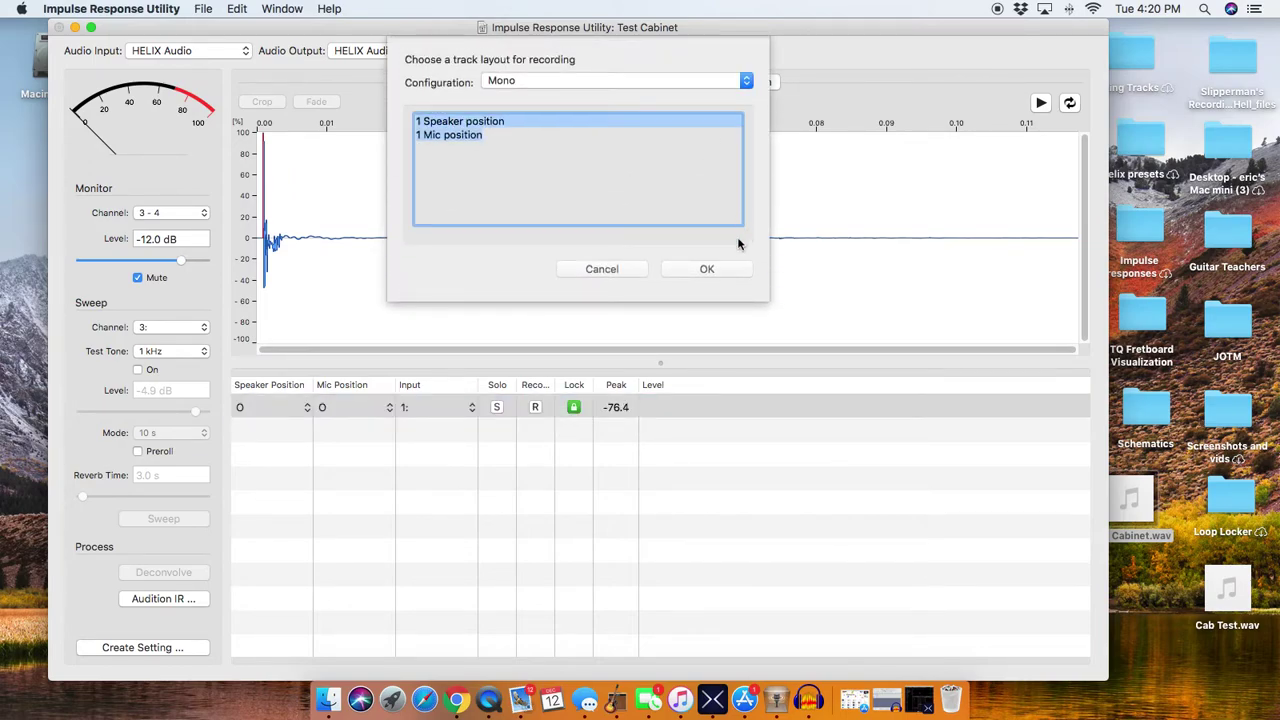
{"action": "left_click", "coordinate": [705, 269]}
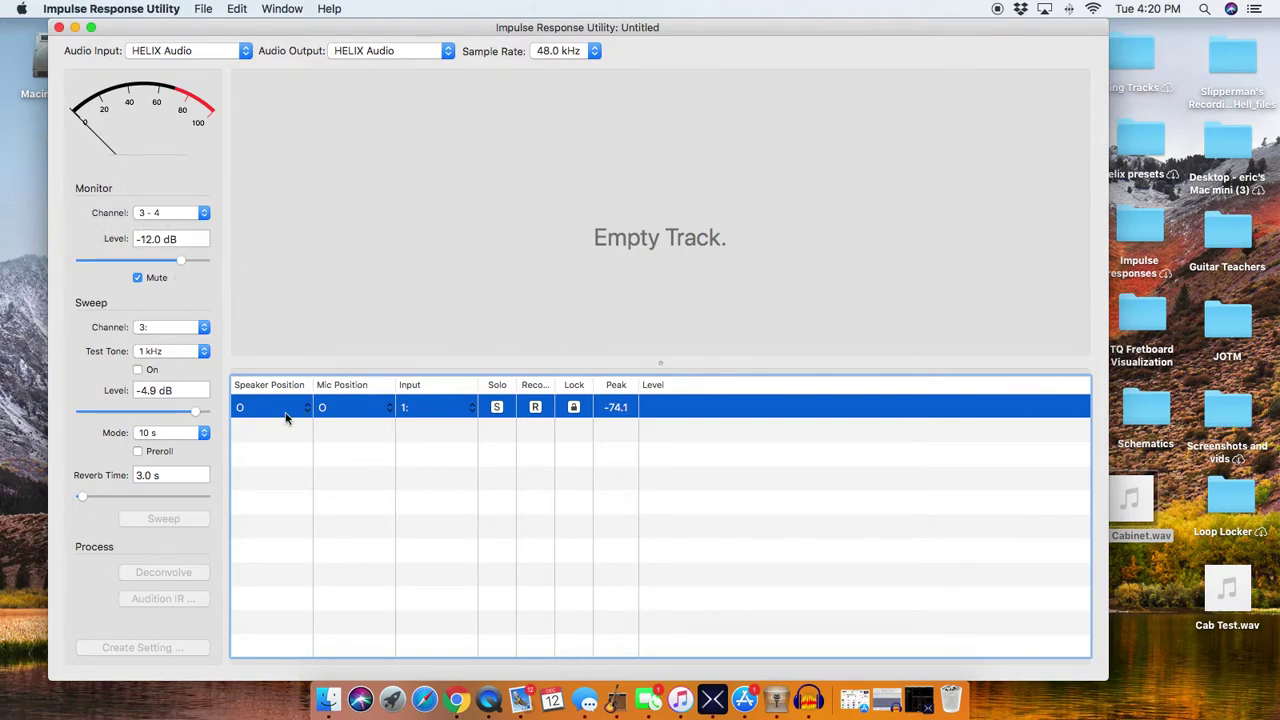
{"action": "left_click", "coordinate": [535, 407]}
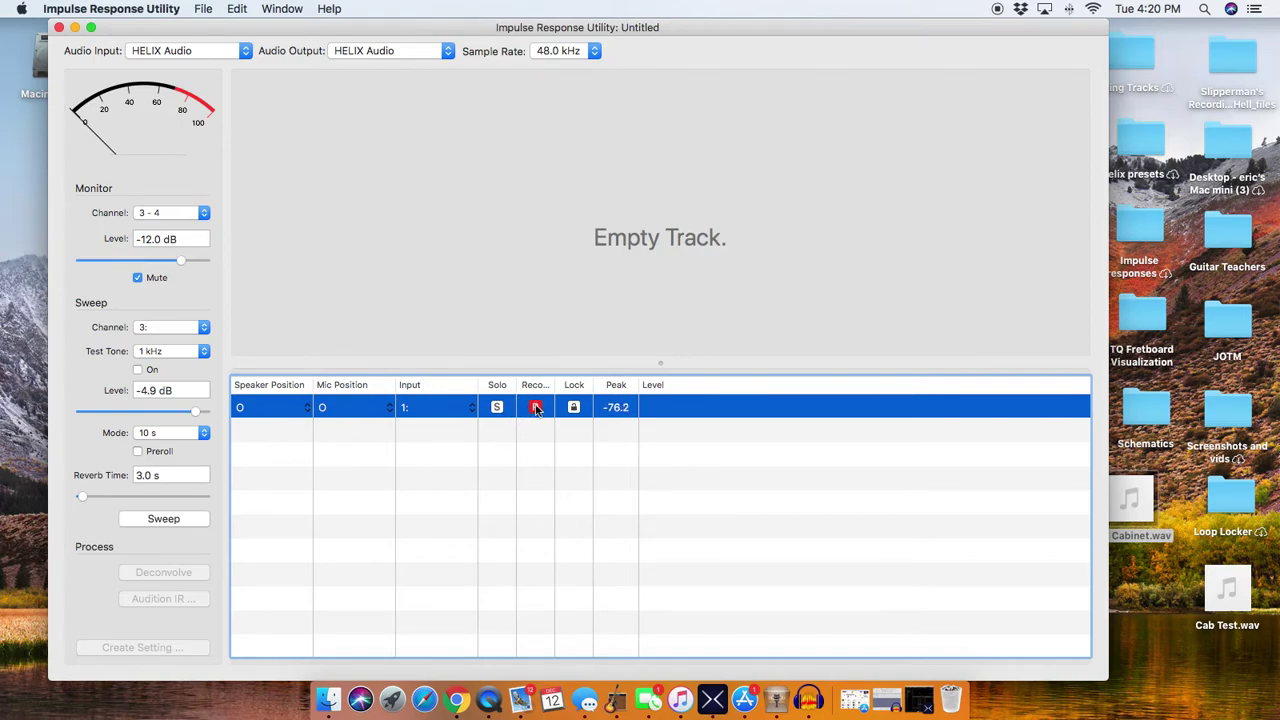
Set the sweep level to -3.5 dB with the test tone, then record a sweep through the Helix
{"action": "left_click", "coordinate": [138, 370]}
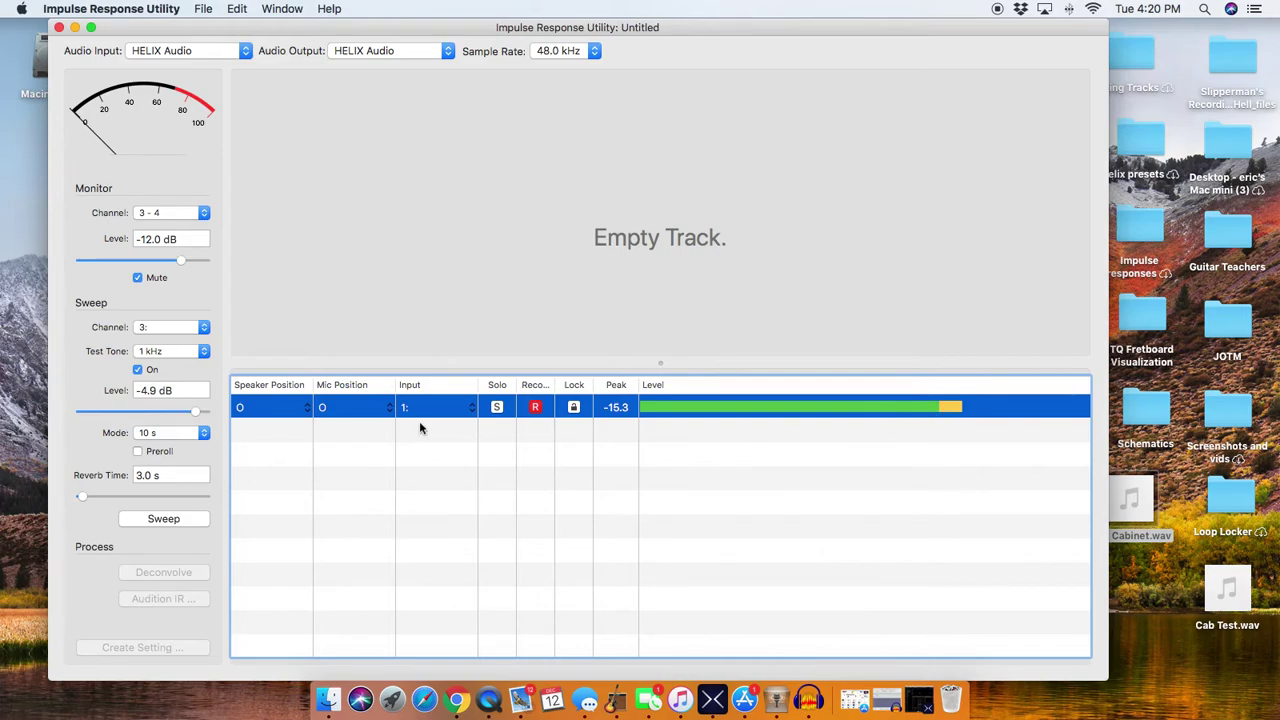
{"action": "mouse_move", "coordinate": [196, 414]}
{"action": "left_mouse_down"}
{"action": "mouse_move", "coordinate": [163, 414]}
{"action": "mouse_move", "coordinate": [197, 418]}
{"action": "left_mouse_up"}
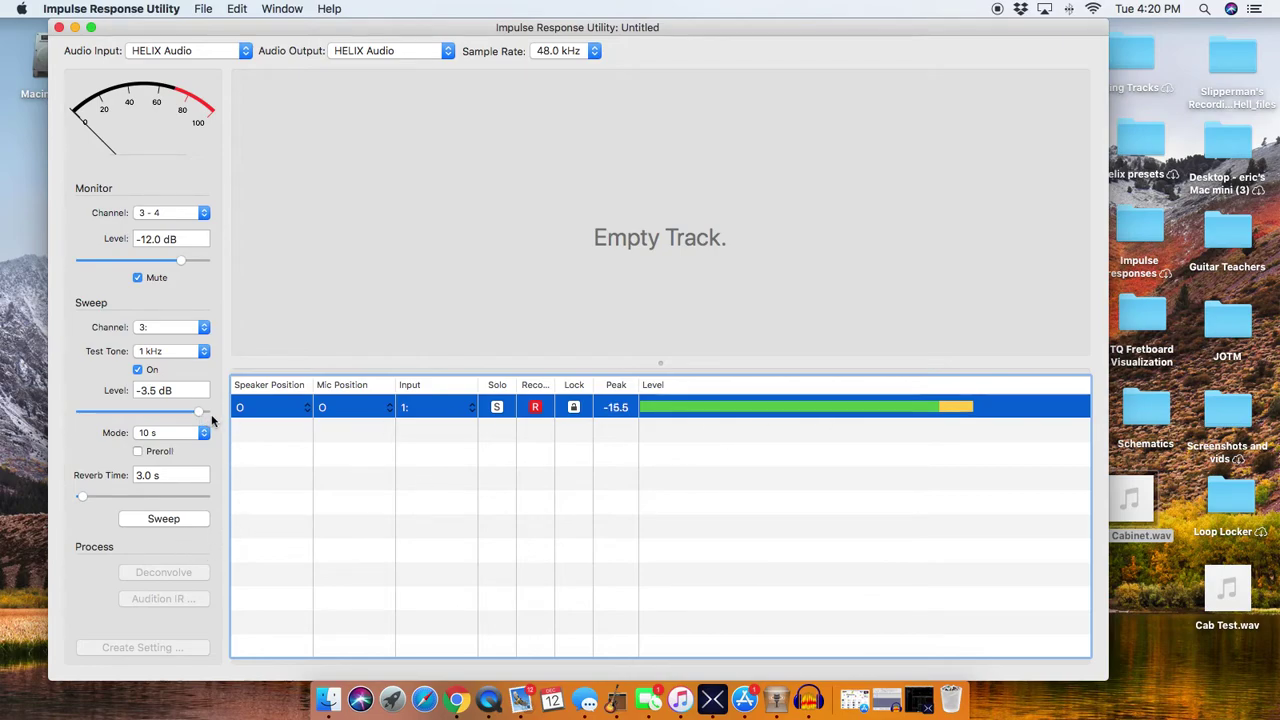
{"action": "left_click", "coordinate": [138, 369]}
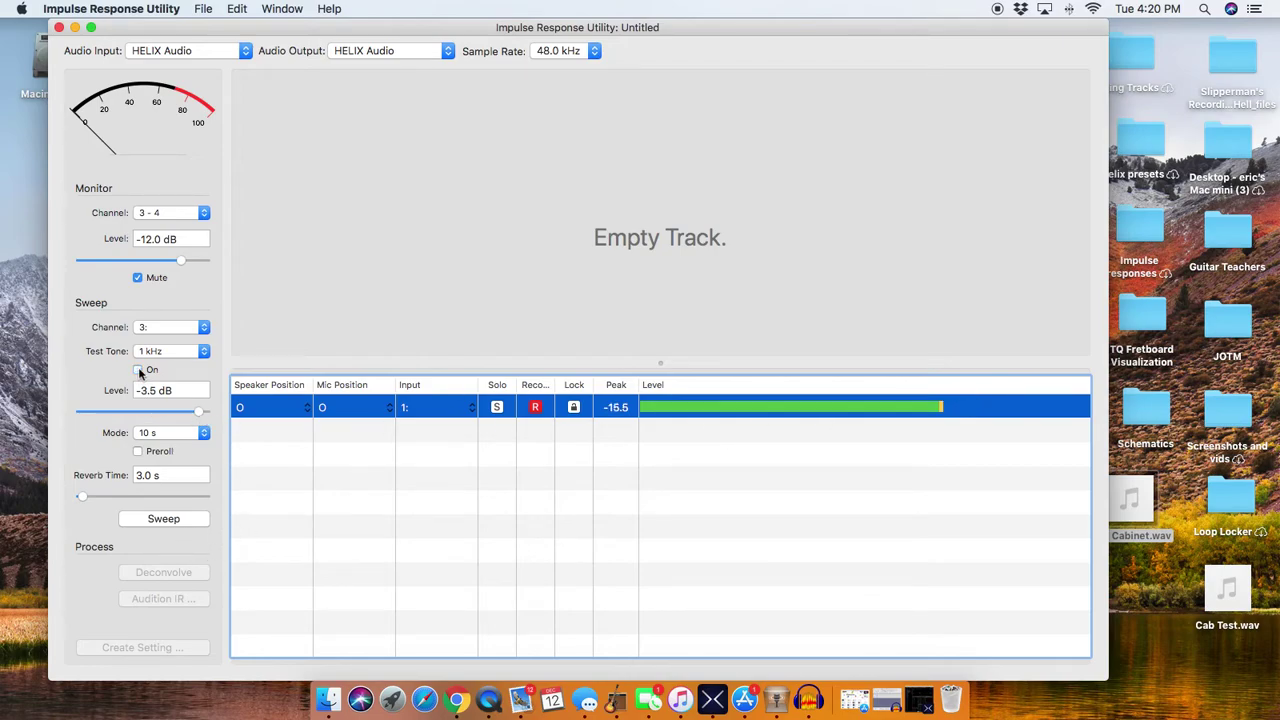
{"action": "left_click", "coordinate": [163, 519]}
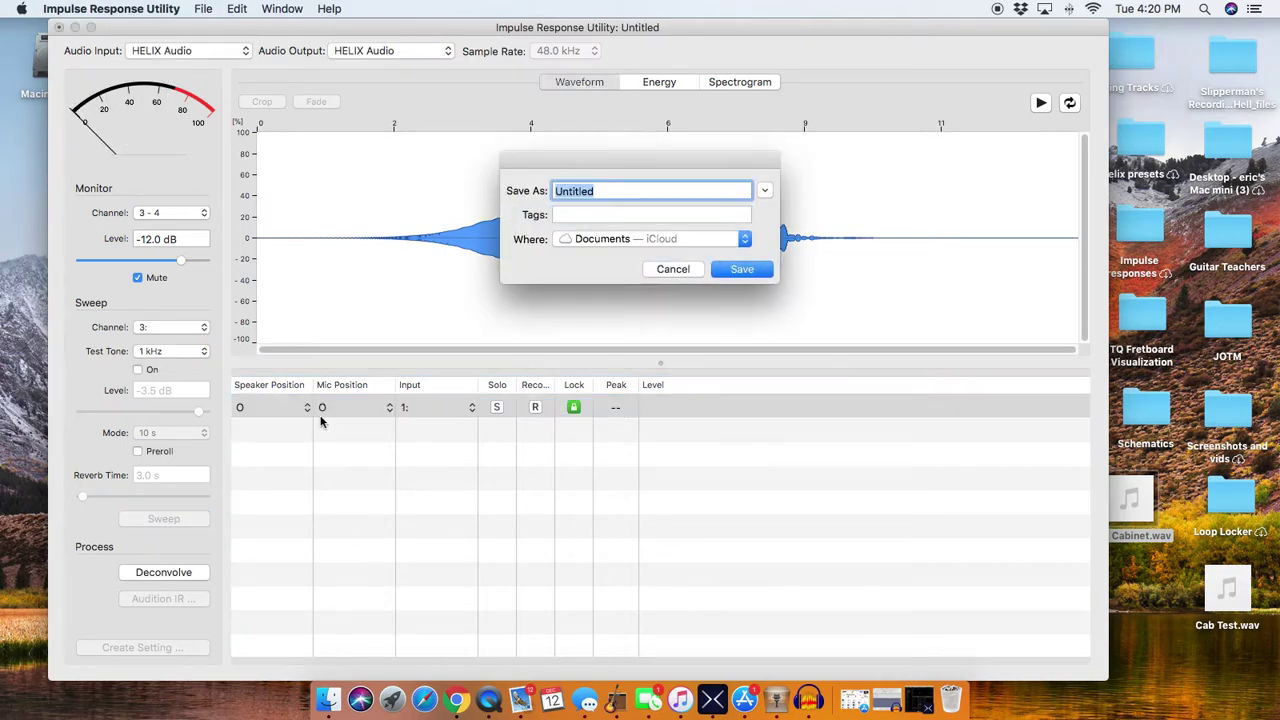
Save the session as 'Helix cab test', deconvolve the sweep, and zoom into the resulting response
{"action": "key", "text": "BackSpace"}
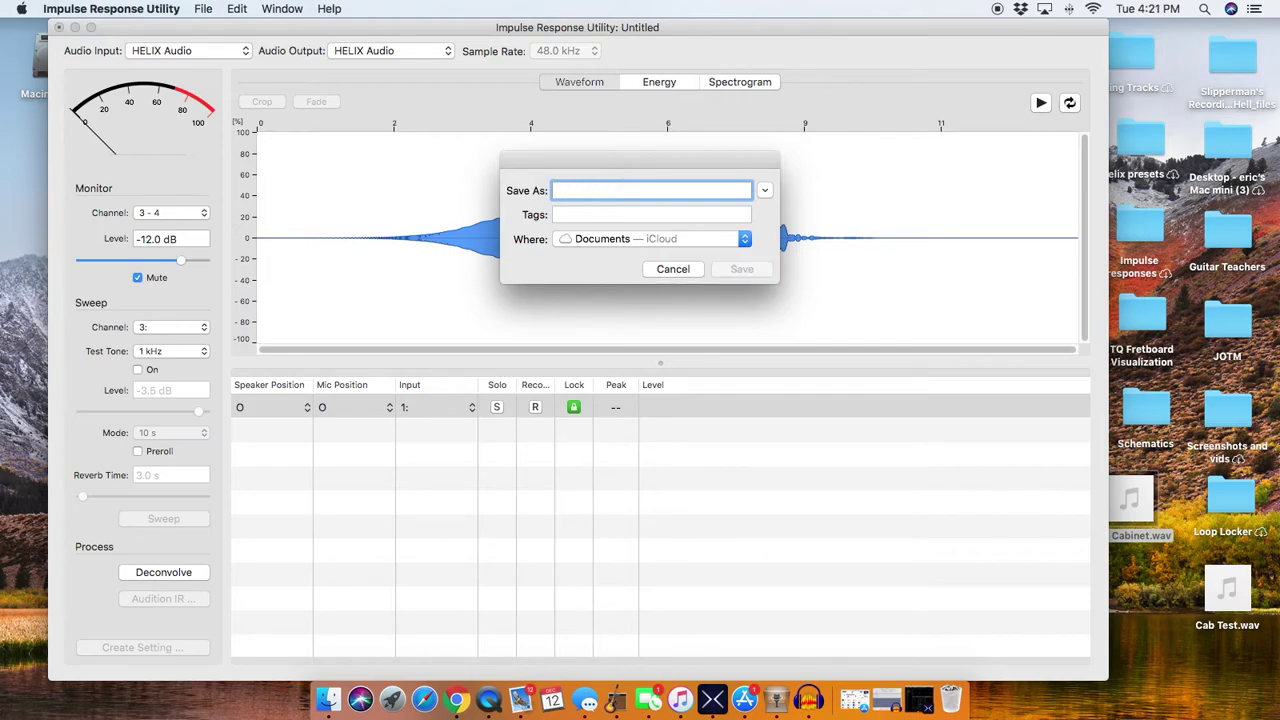
{"action": "type", "text": "Helix cab test"}
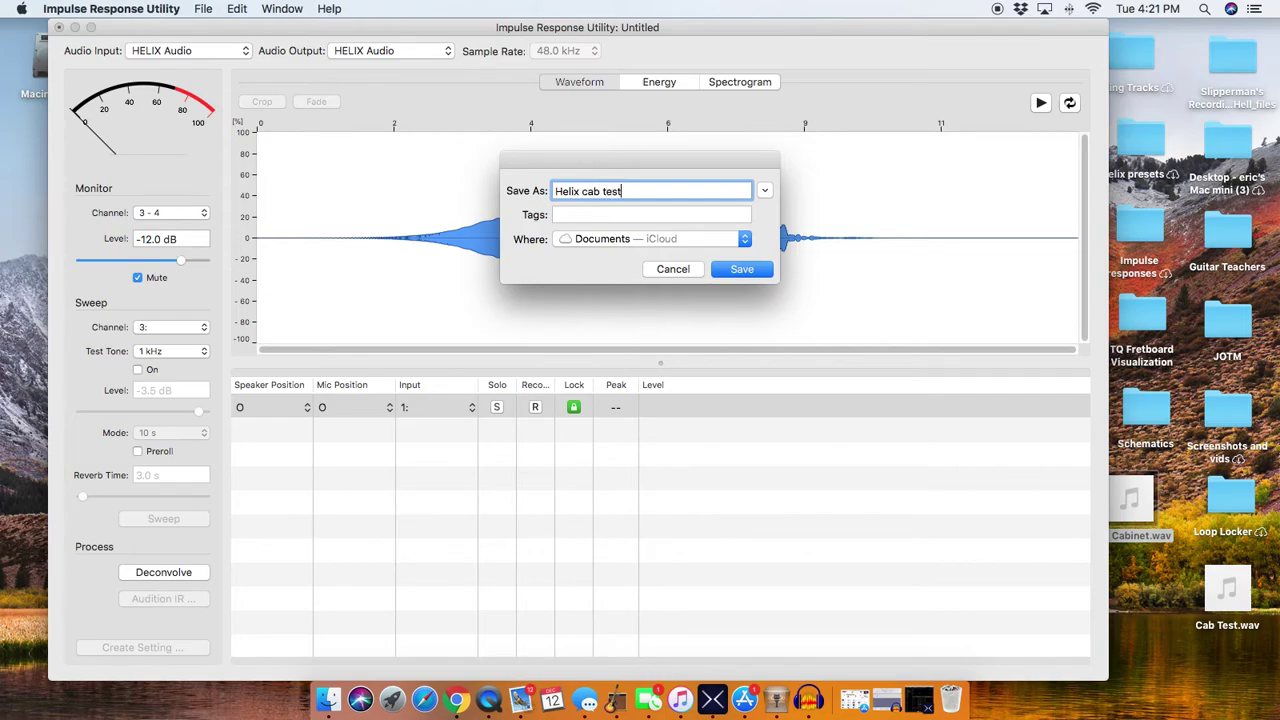
{"action": "left_click", "coordinate": [742, 270]}
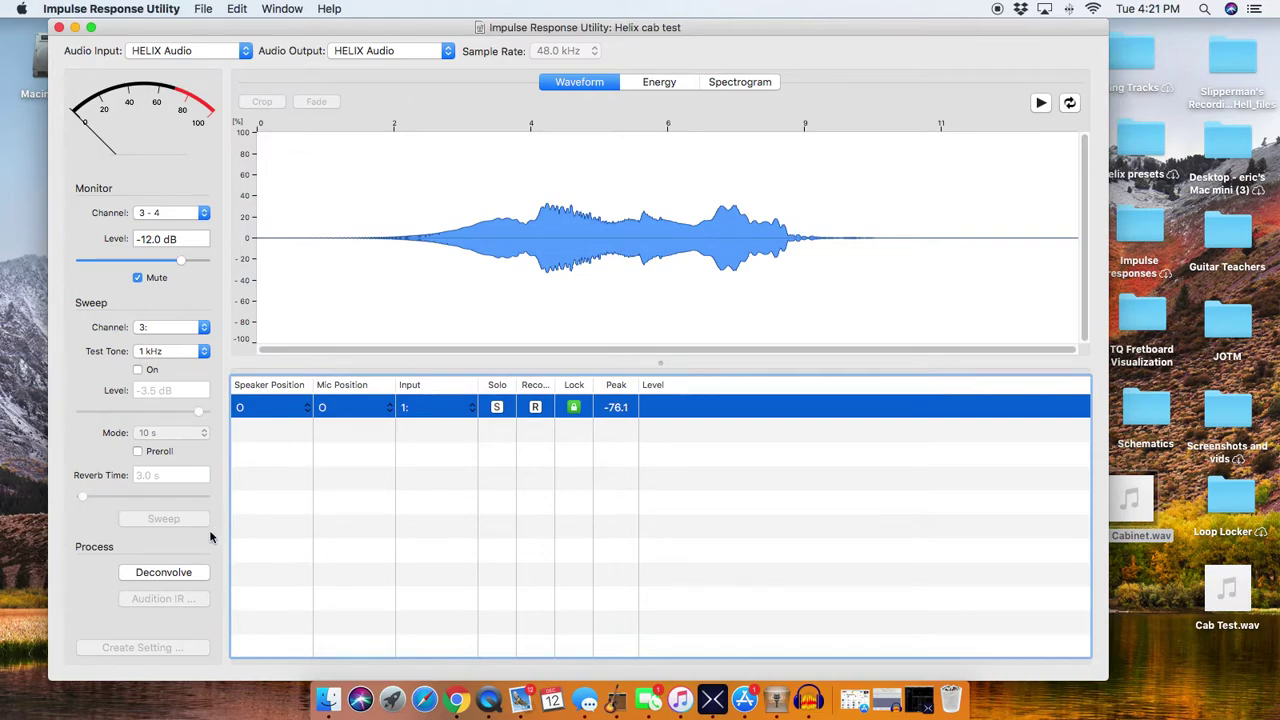
{"action": "left_click", "coordinate": [156, 573]}
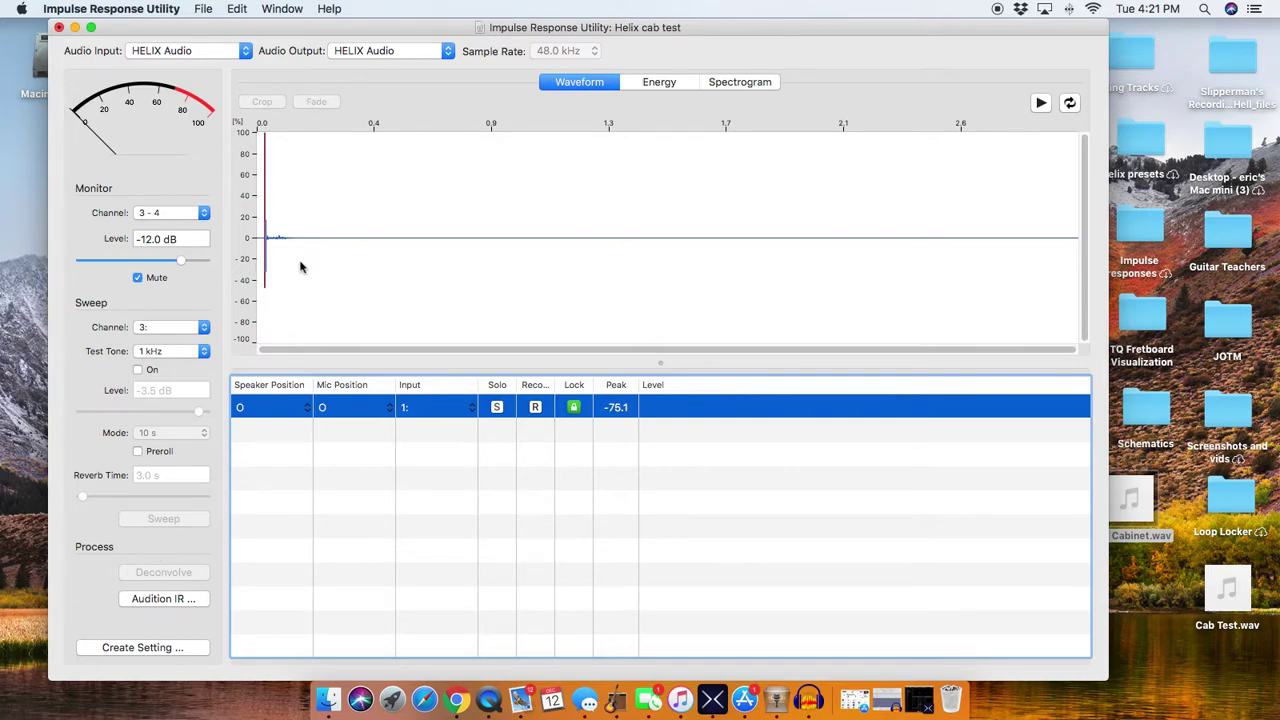
{"action": "scroll", "coordinate": [303, 267], "scroll_direction": "up", "scroll_amount": 10}
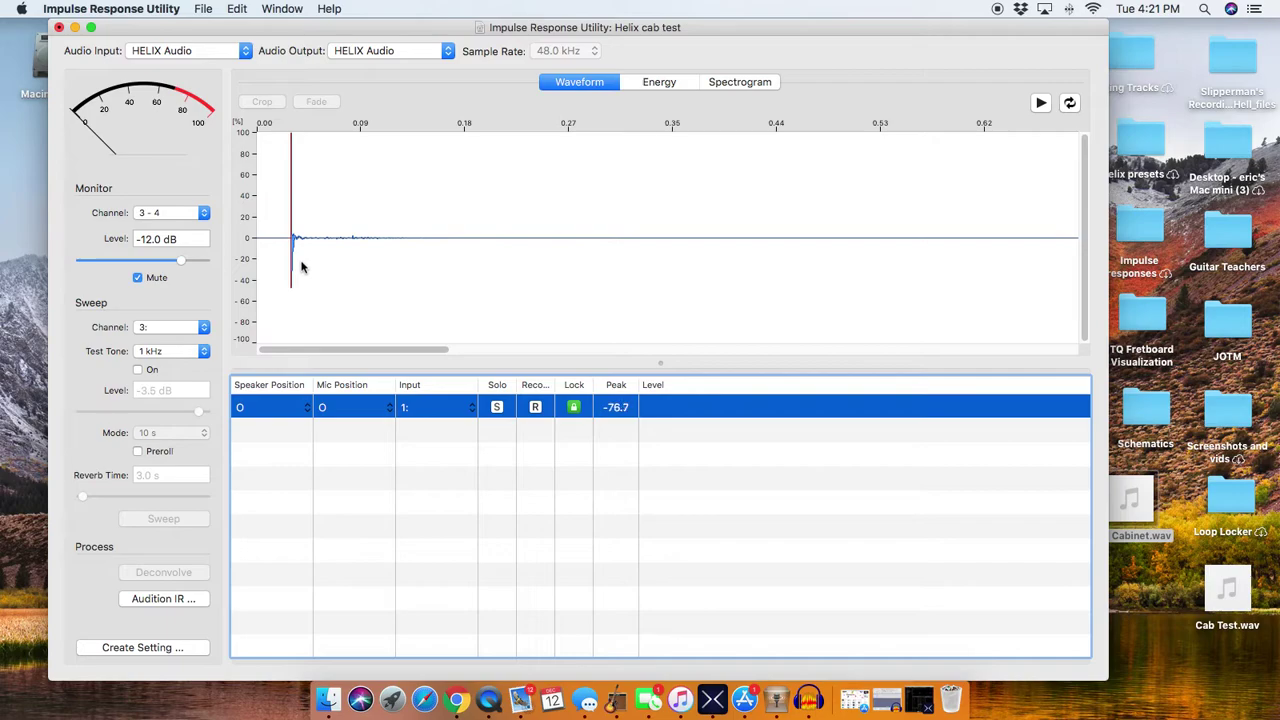
Crop the impulse response to the range starting at the impulse
{"action": "scroll", "coordinate": [303, 267], "scroll_direction": "up", "scroll_amount": 6}
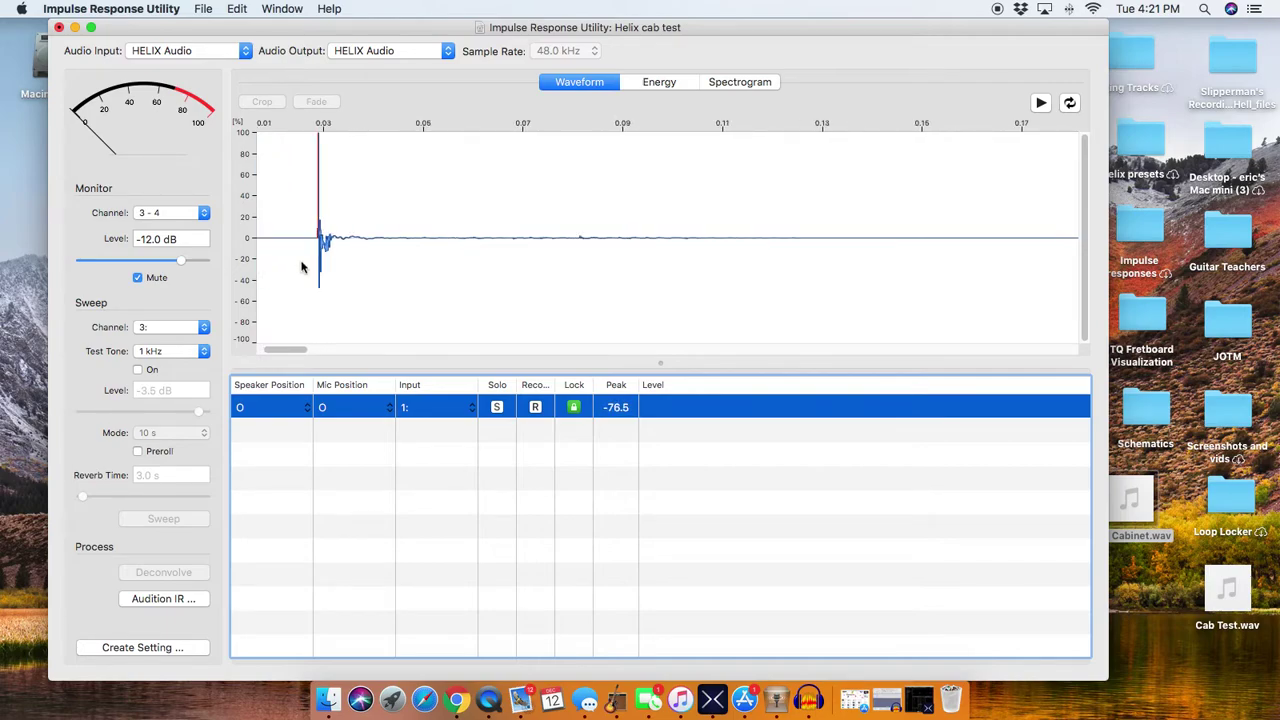
{"action": "scroll", "coordinate": [303, 267], "scroll_direction": "down", "scroll_amount": 1}
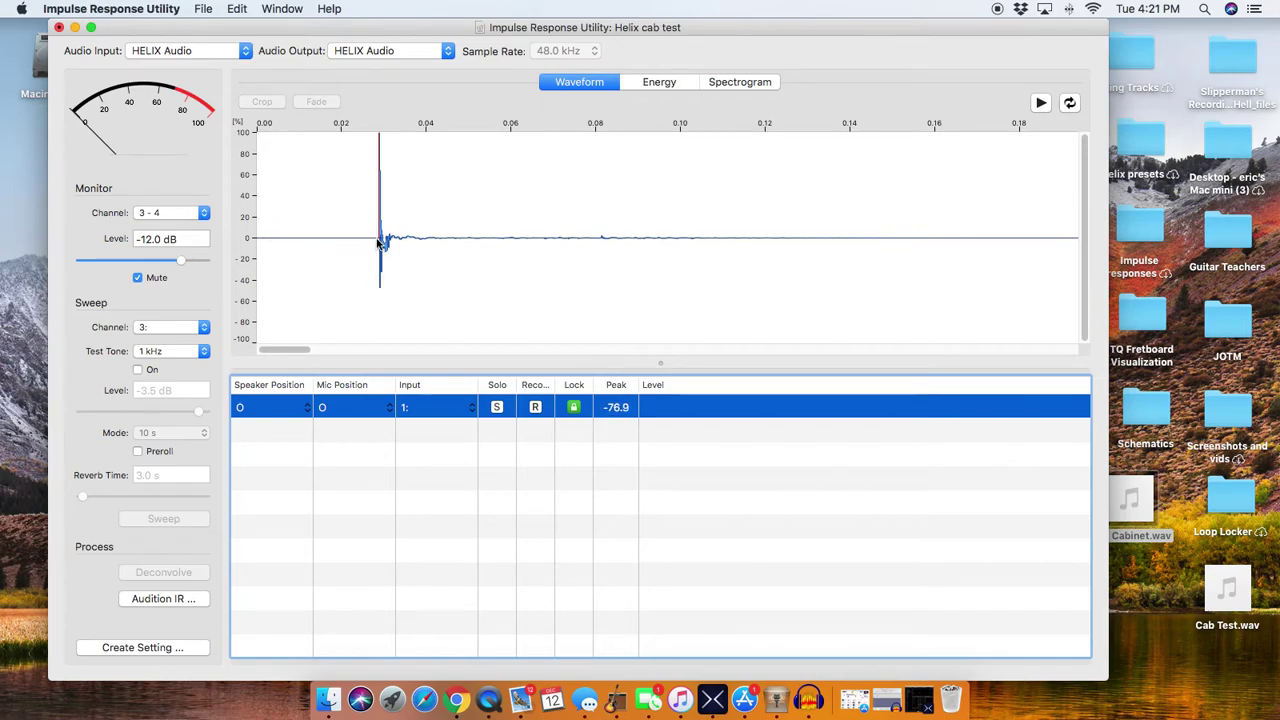
{"action": "left_click_drag", "start_coordinate": [379, 242], "coordinate": [808, 291]}
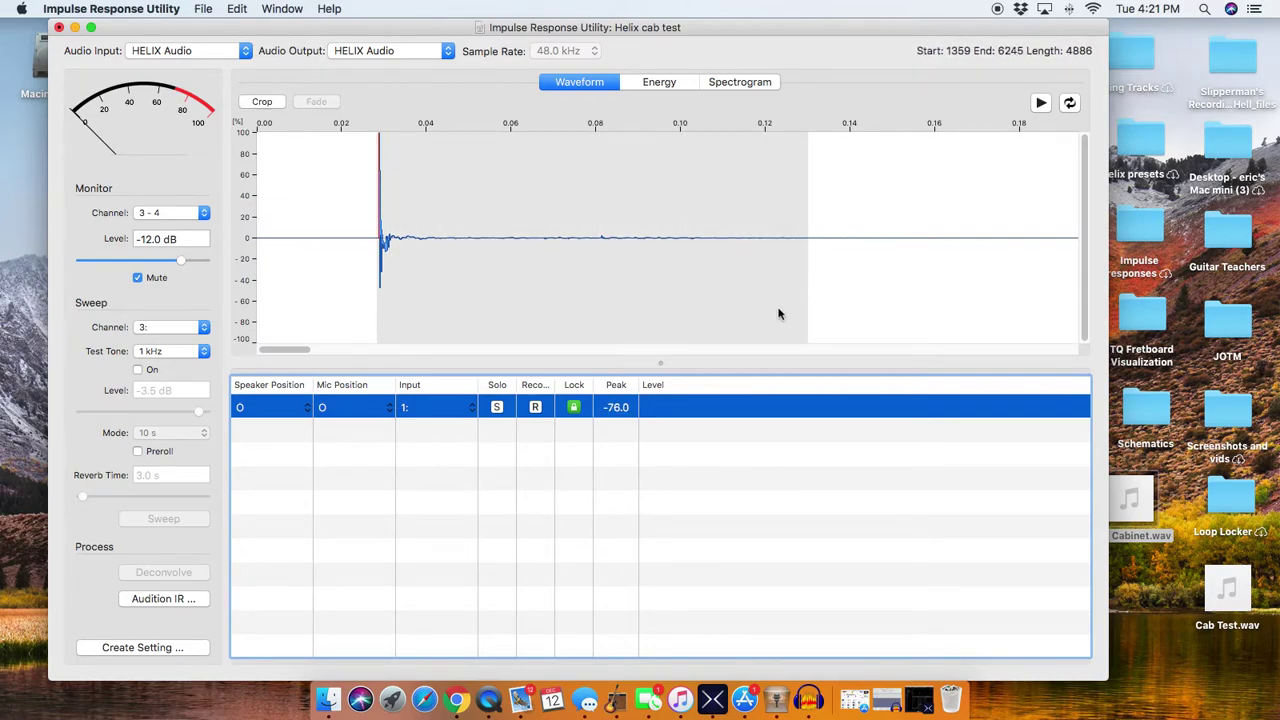
{"action": "left_click", "coordinate": [262, 102]}
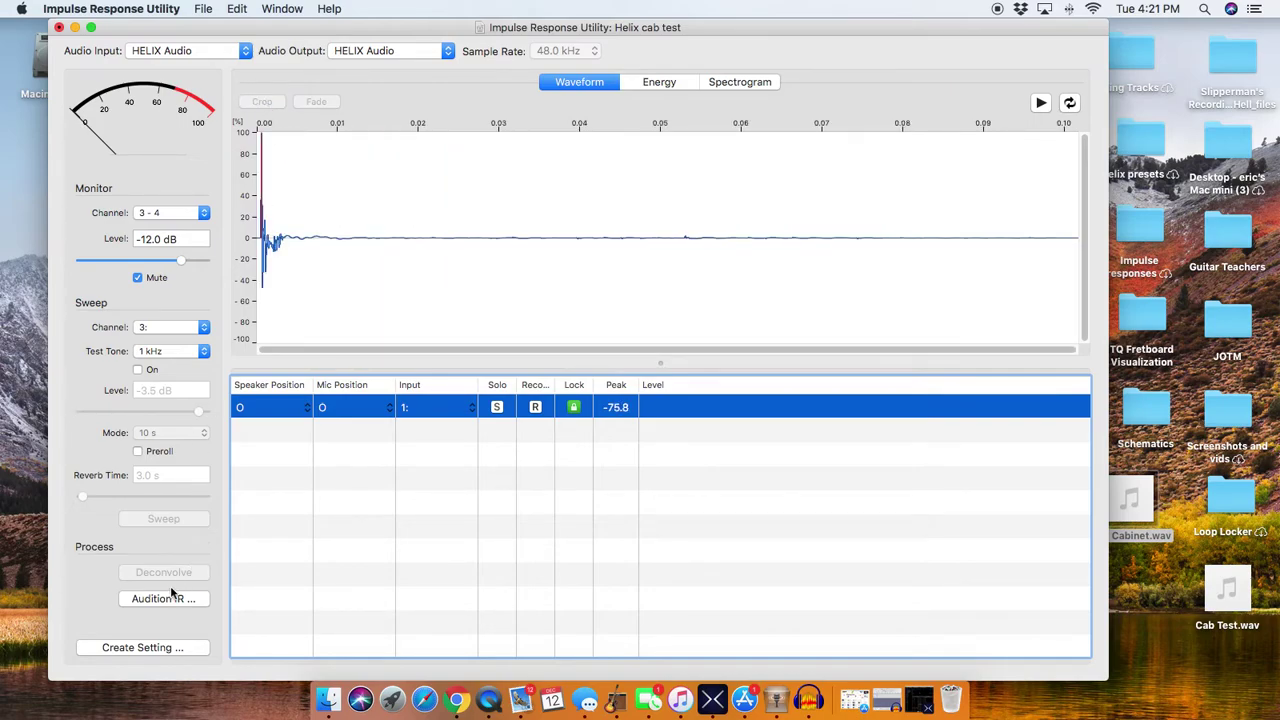
Create the 'Helix cab test' setting, acknowledge the file-created notice, and minimize the window
{"action": "left_click", "coordinate": [145, 648]}
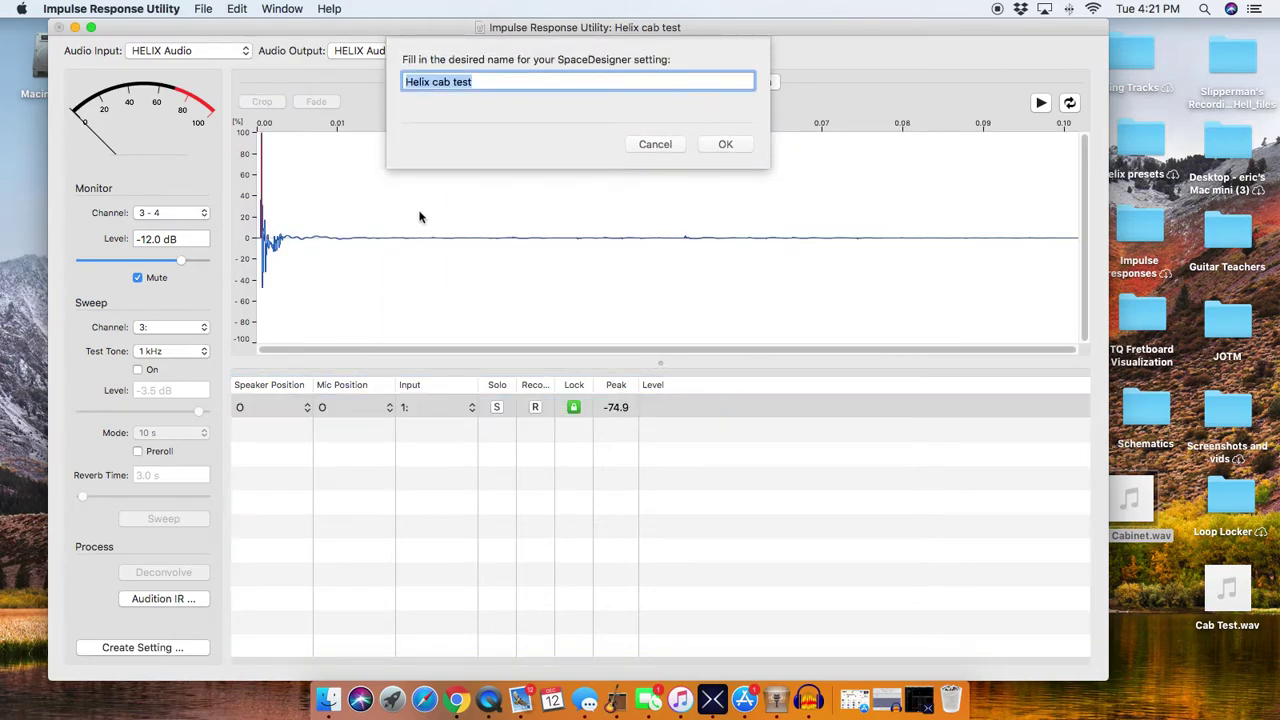
{"action": "left_click", "coordinate": [735, 143]}
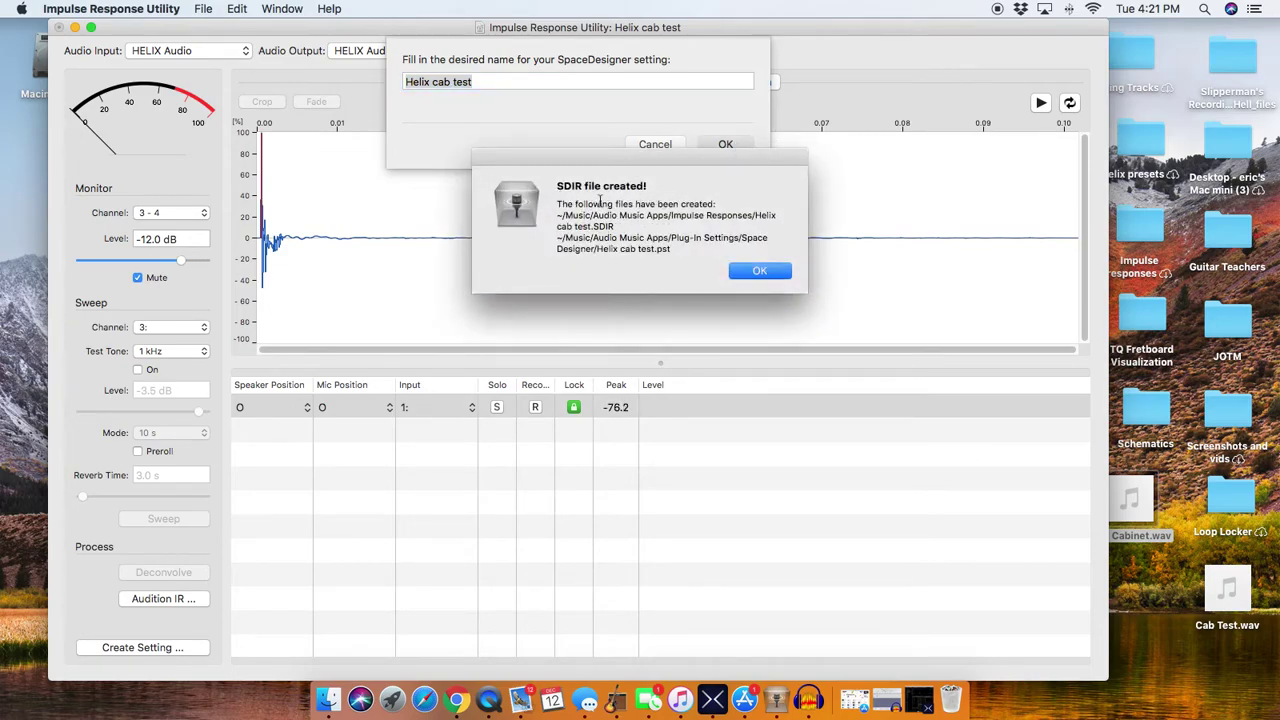
{"action": "left_click", "coordinate": [760, 271]}
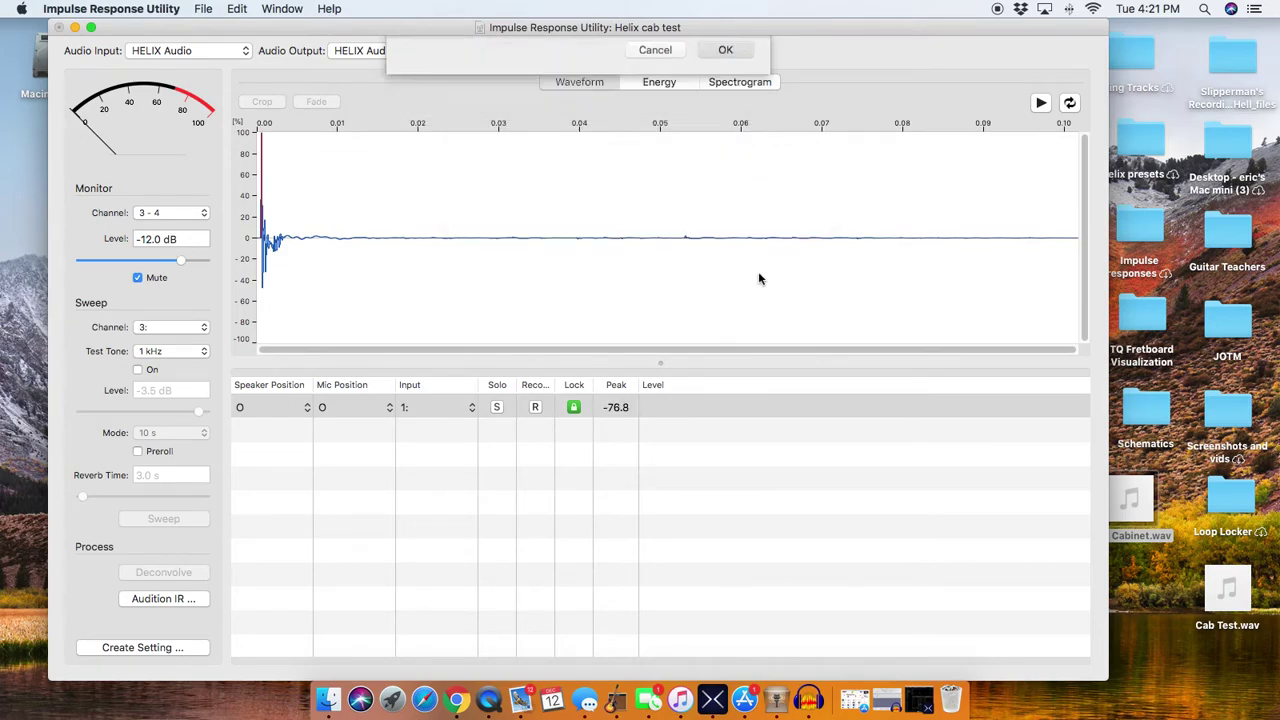
{"action": "left_click", "coordinate": [75, 28]}
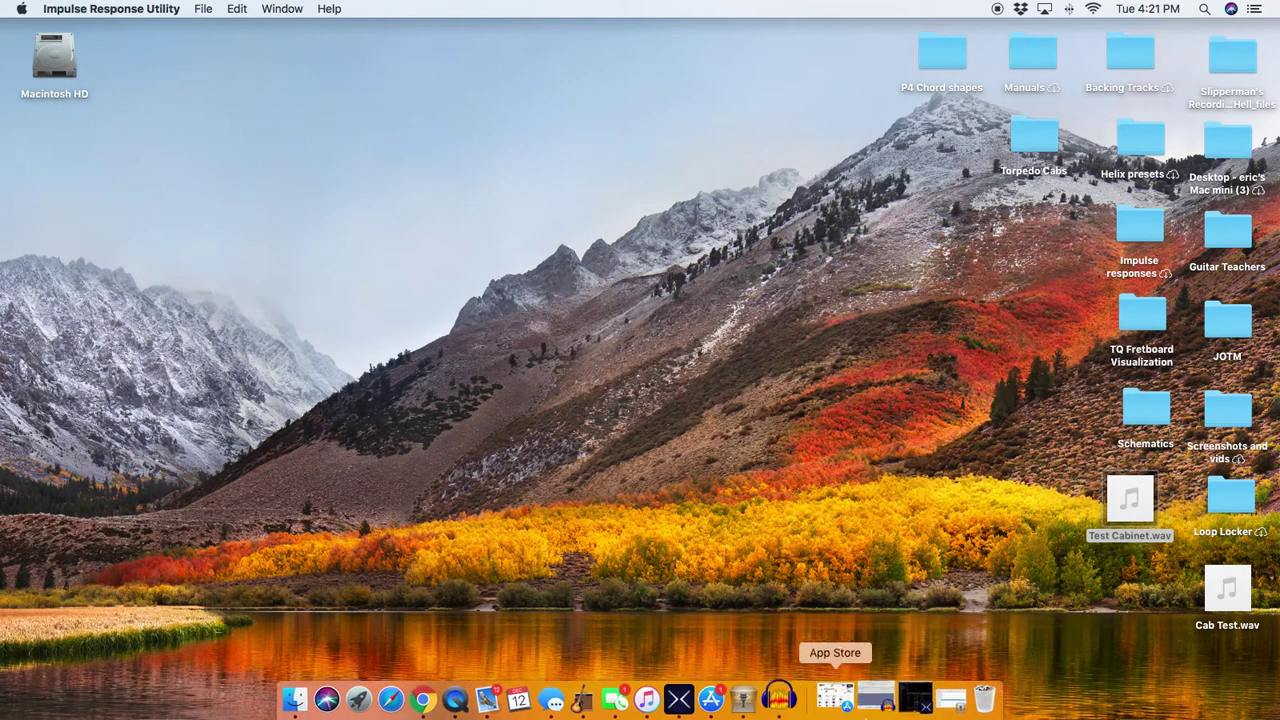
Close the Test Cabinet project in Audacity without saving changes
{"action": "left_click", "coordinate": [851, 665]}
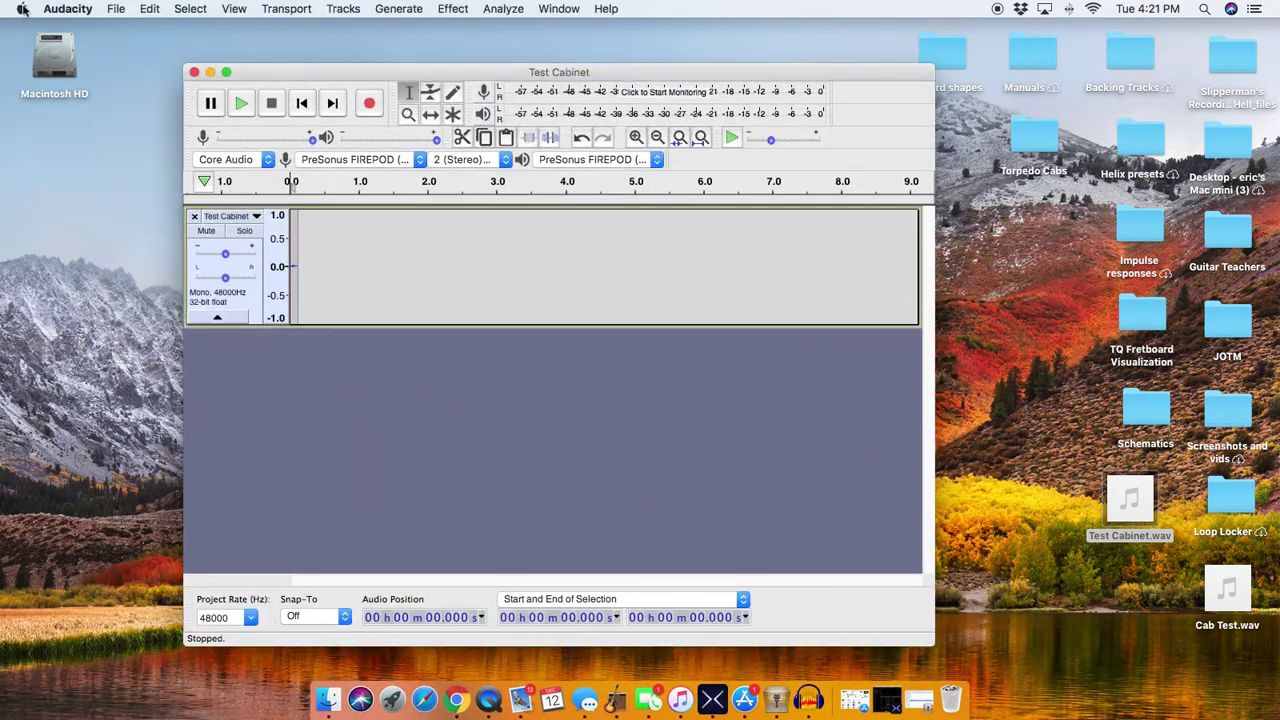
{"action": "left_click", "coordinate": [194, 72]}
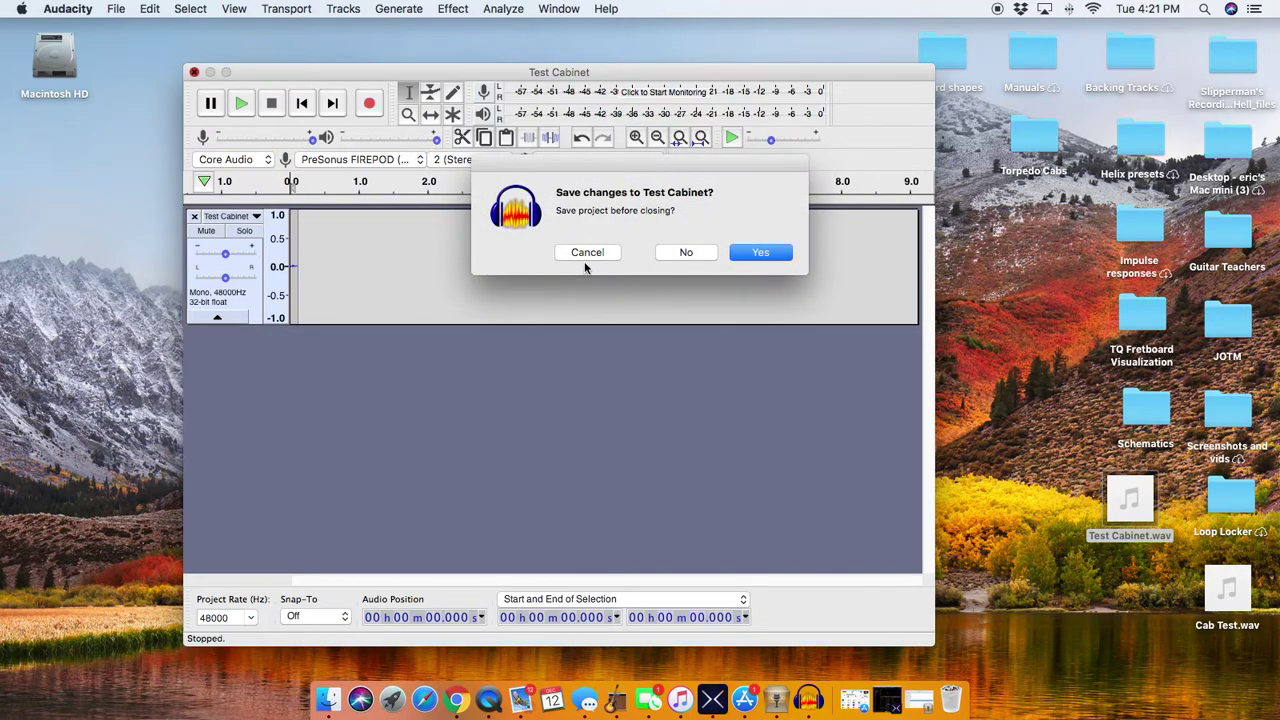
{"action": "left_click", "coordinate": [691, 252]}
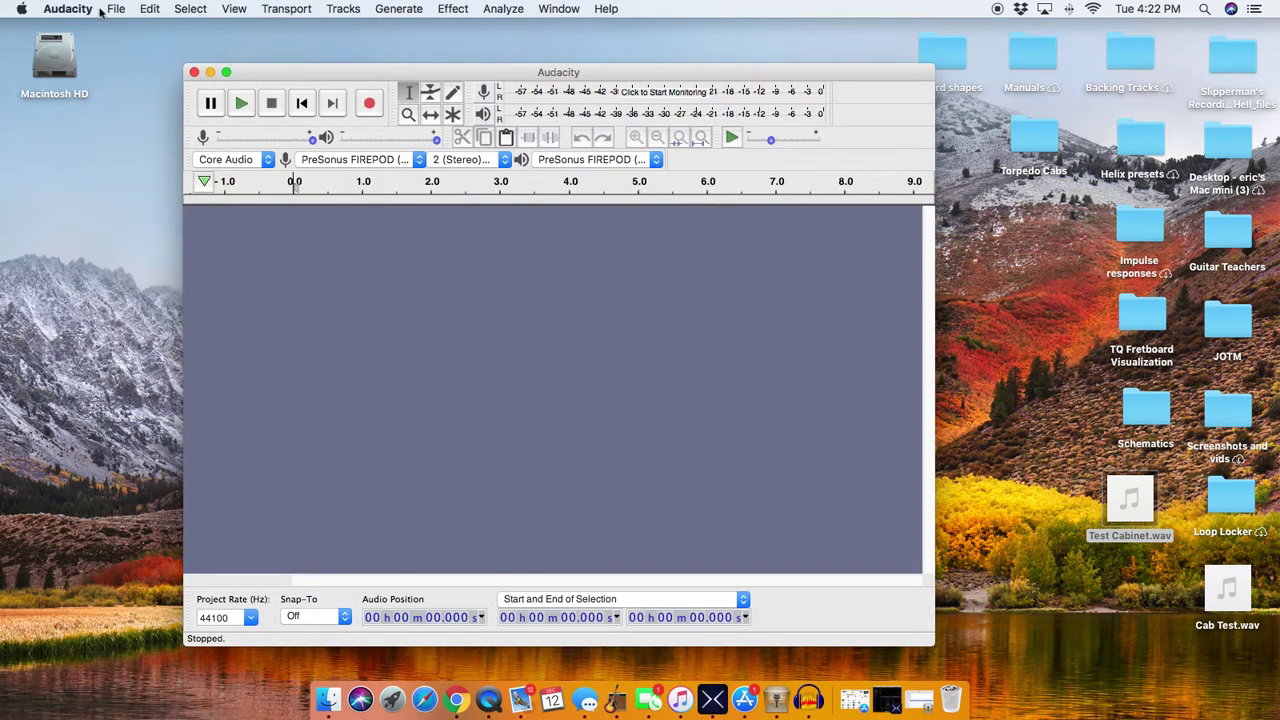
Open Helix cab test.SDIR and import it directly as a mono 48000 Hz track
{"action": "left_click", "coordinate": [122, 12]}
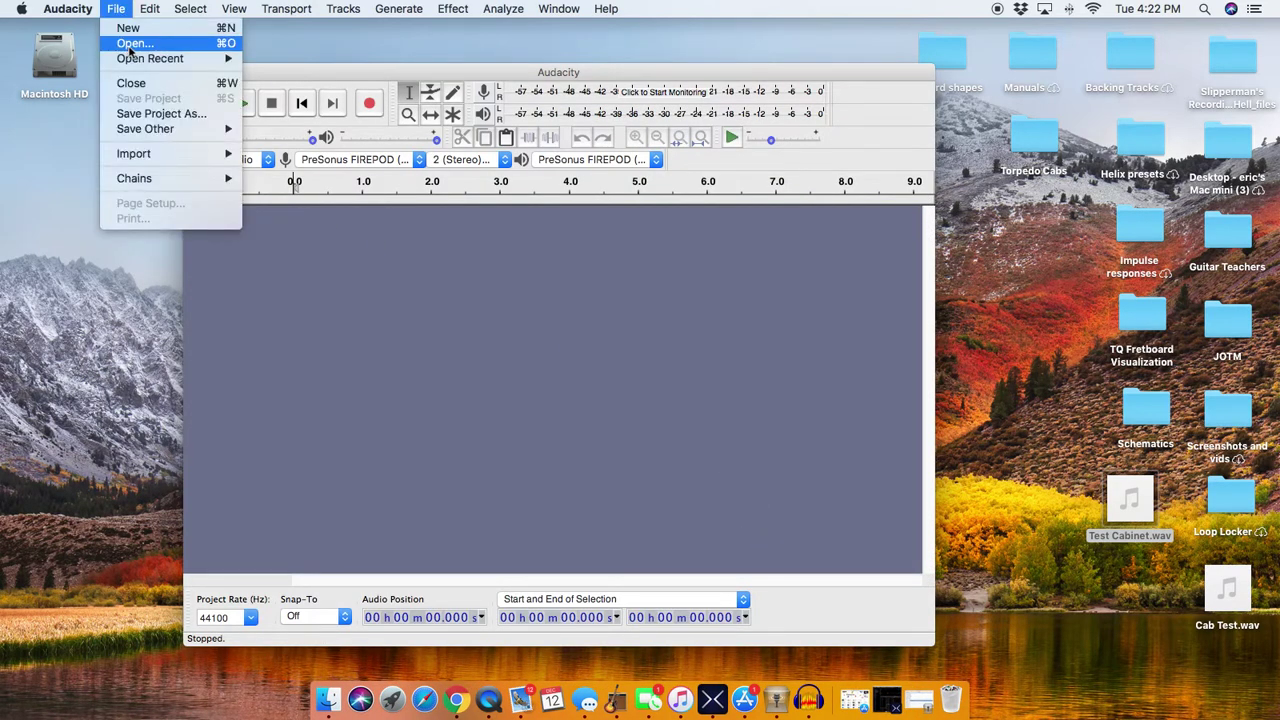
{"action": "left_click", "coordinate": [129, 46]}
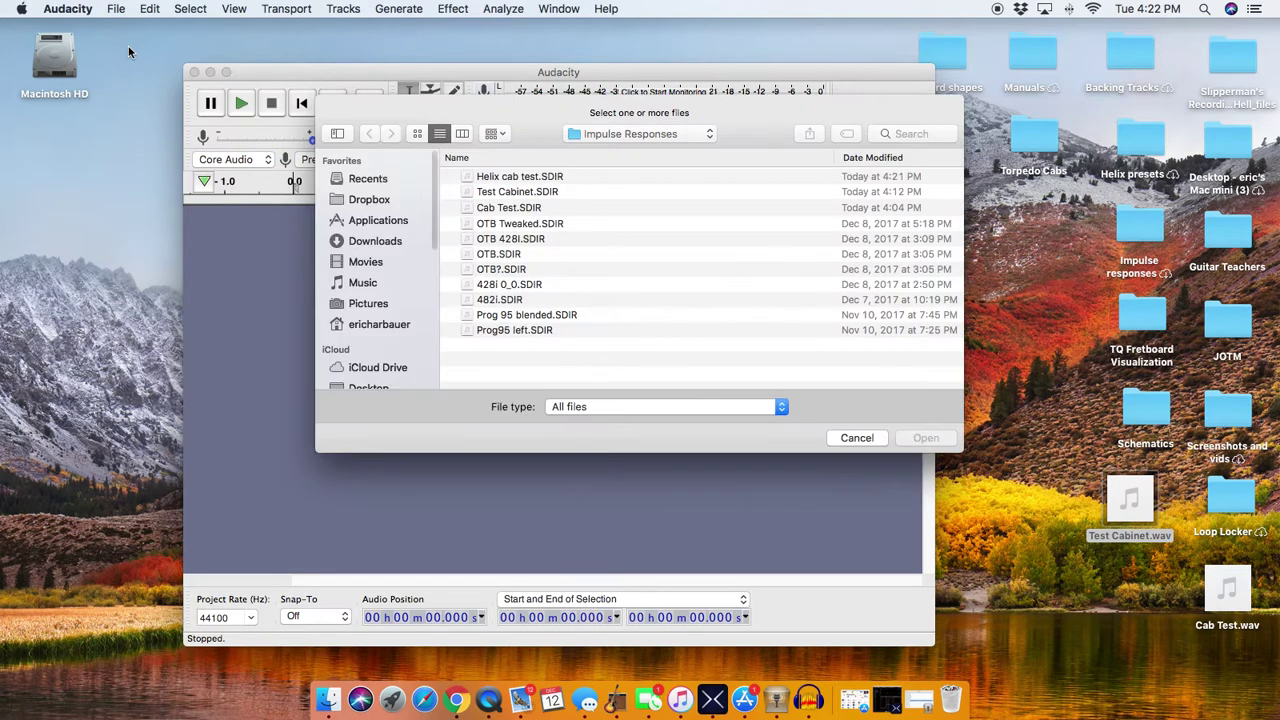
{"action": "left_click", "coordinate": [519, 178]}
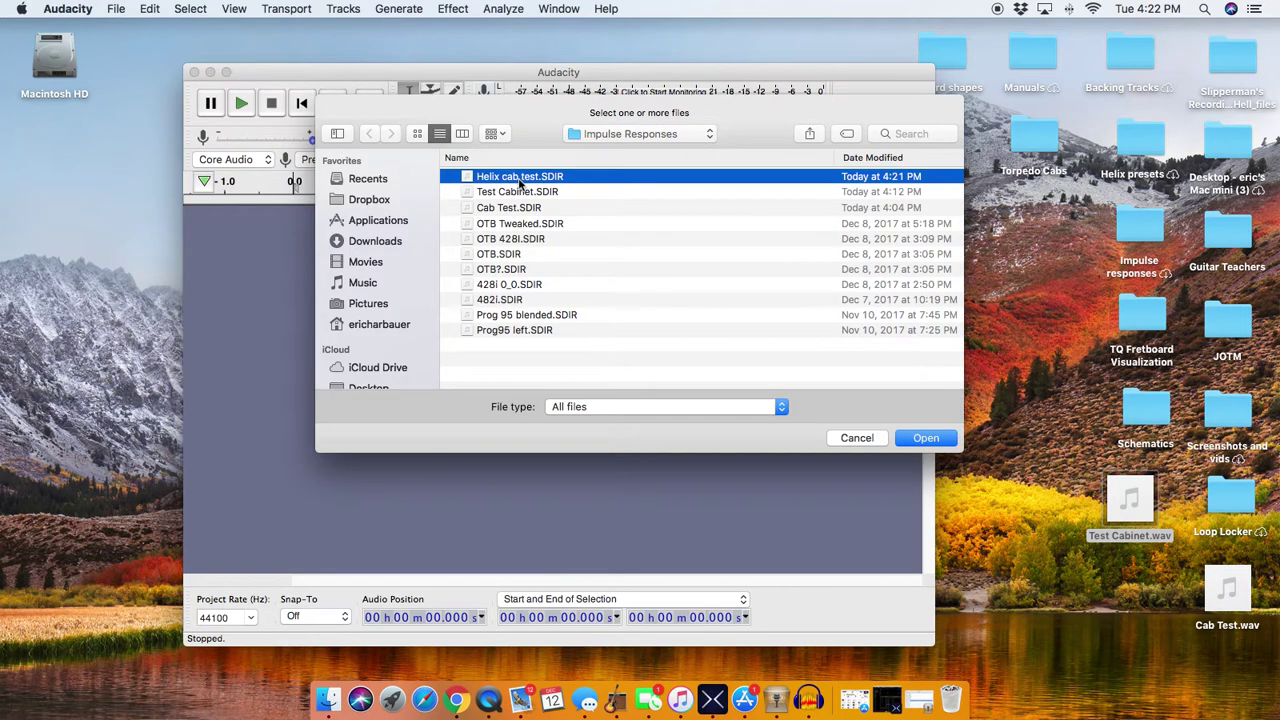
{"action": "left_click", "coordinate": [926, 440]}
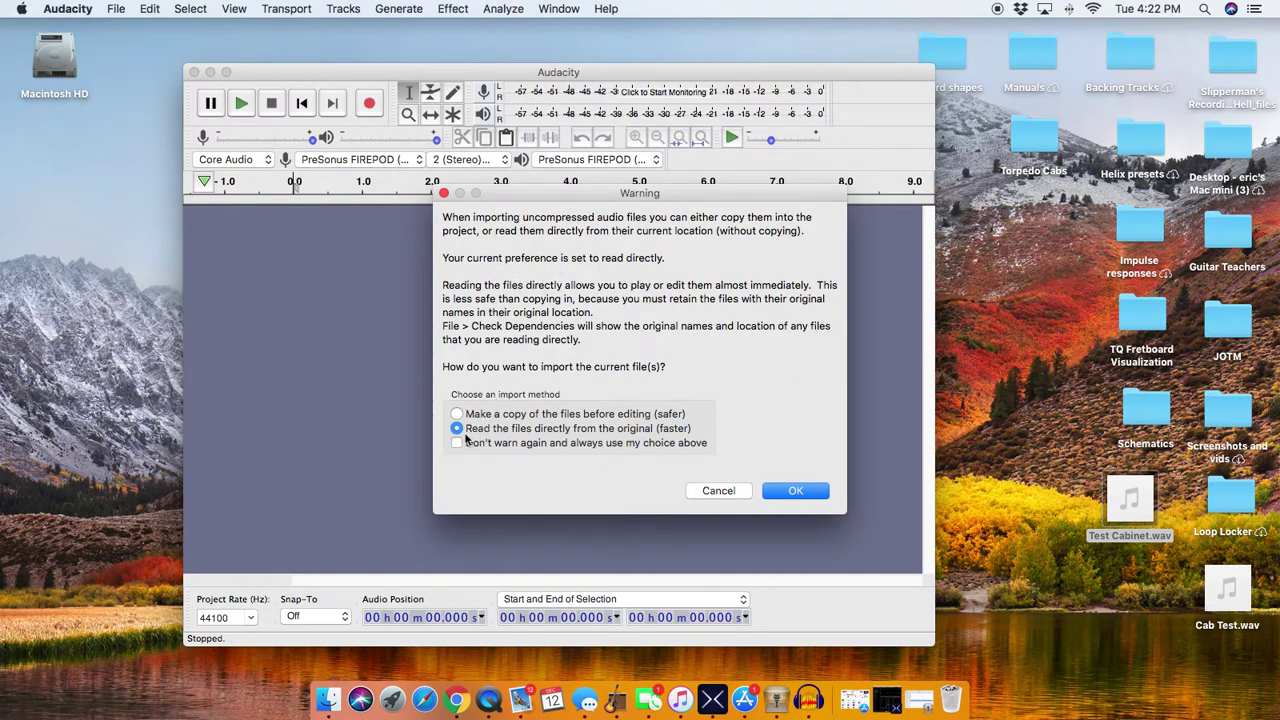
{"action": "left_click", "coordinate": [795, 491]}
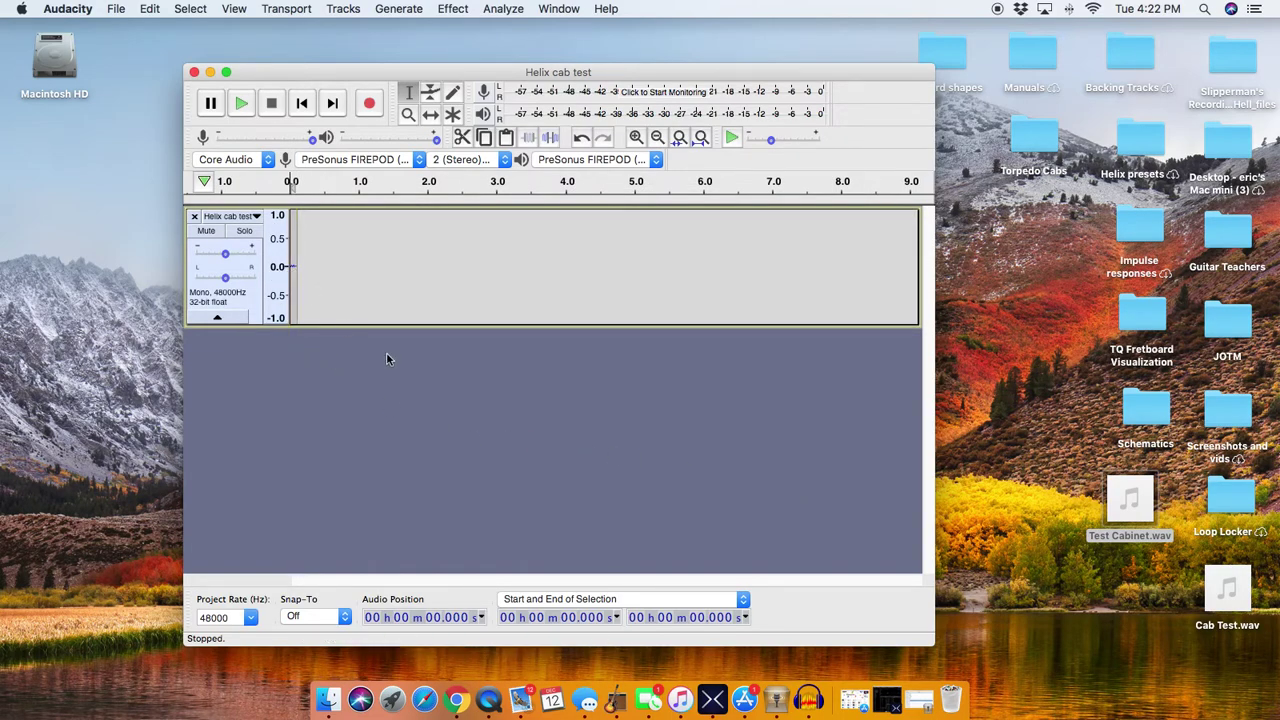
Export the track to the Desktop as 16-bit PCM 'Helix cab test.wav', then minimize Audacity
{"action": "left_click", "coordinate": [122, 10]}
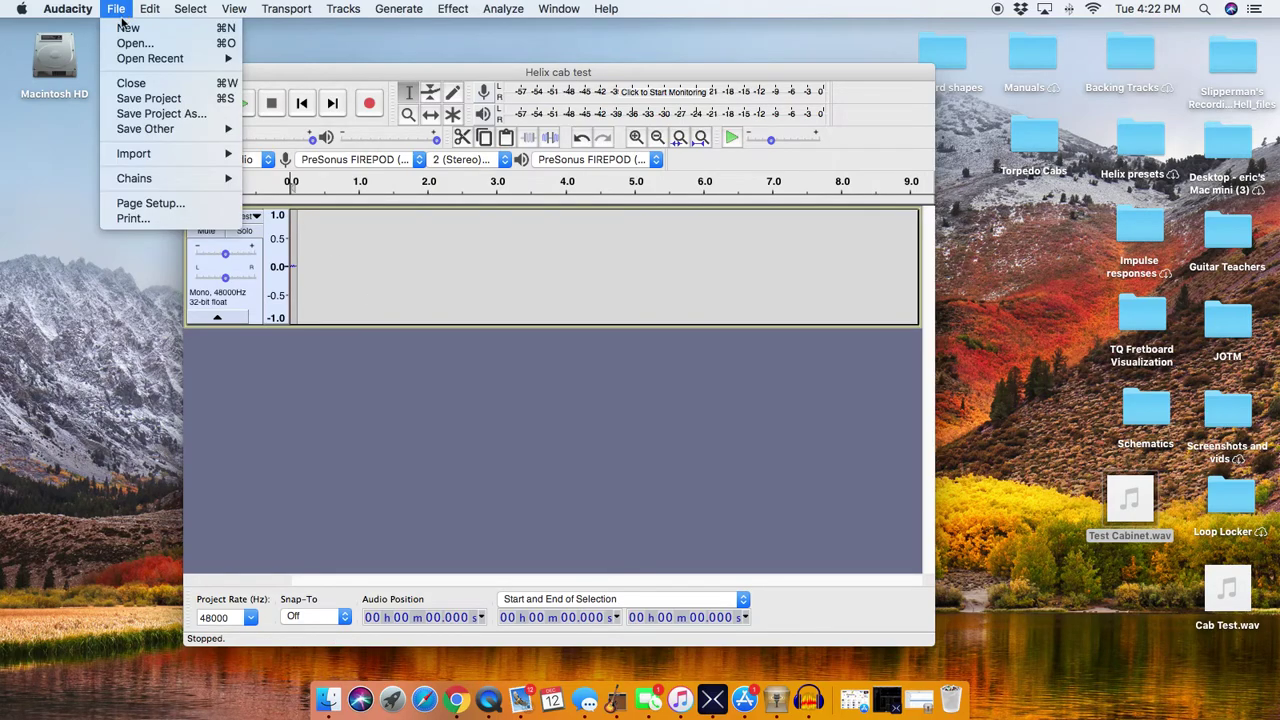
{"action": "mouse_move", "coordinate": [154, 129]}
{"action": "left_click", "coordinate": [302, 144]}
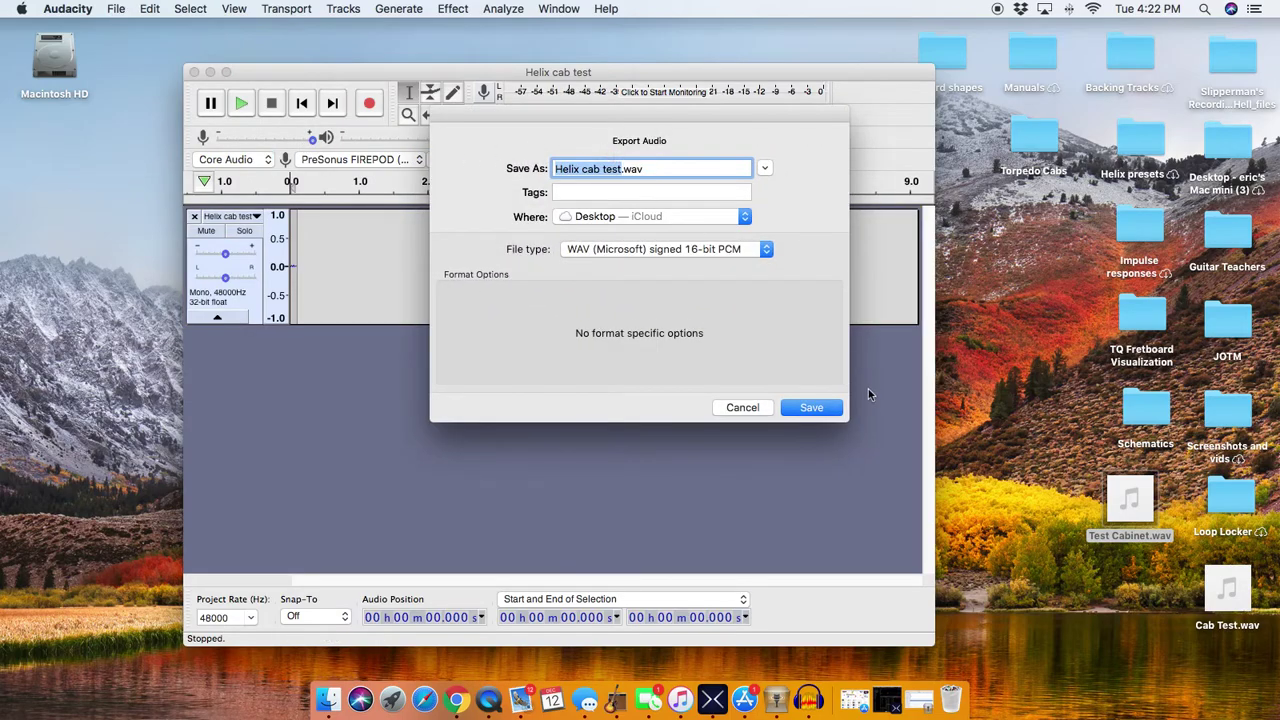
{"action": "left_click", "coordinate": [826, 410]}
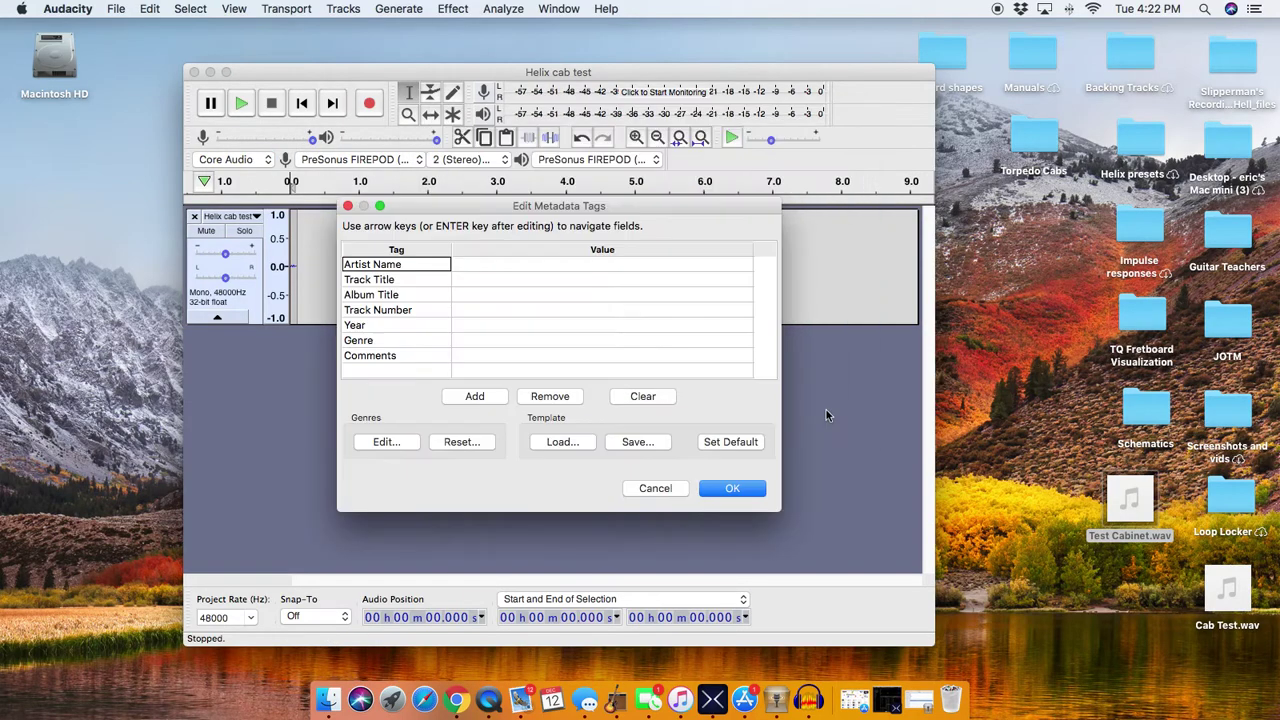
{"action": "left_click", "coordinate": [745, 490]}
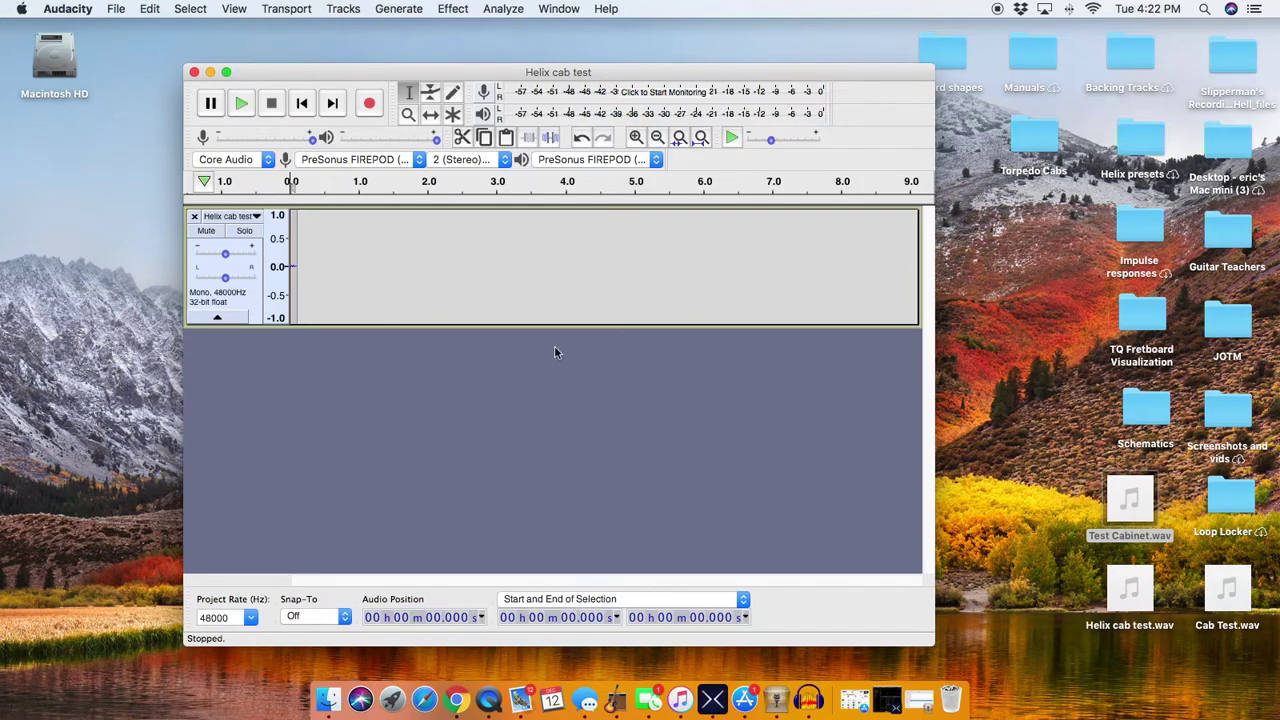
{"action": "left_click", "coordinate": [211, 72]}
Bring up HX Edit and drag Helix cab test.wav from the desktop onto Impulses slot 14
{"action": "mouse_move", "coordinate": [1118, 587]}
{"action": "left_click", "coordinate": [871, 699]}
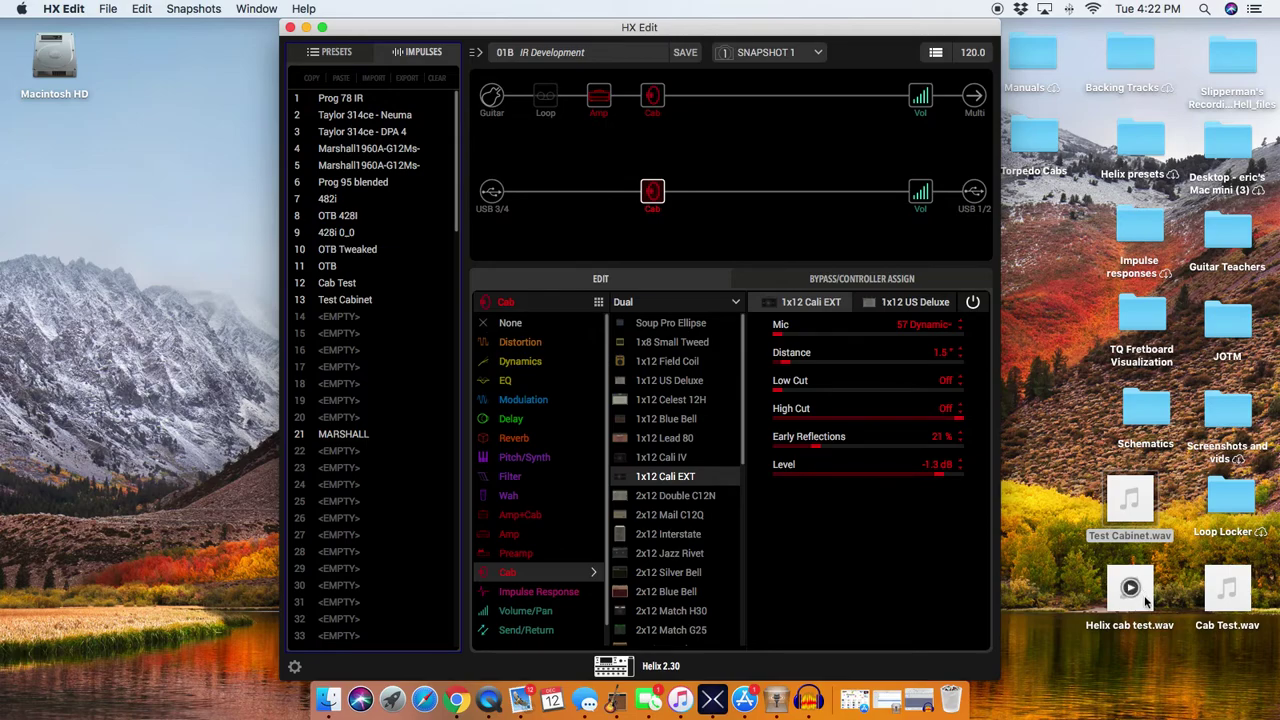
{"action": "left_click_drag", "start_coordinate": [1145, 607], "coordinate": [353, 322]}
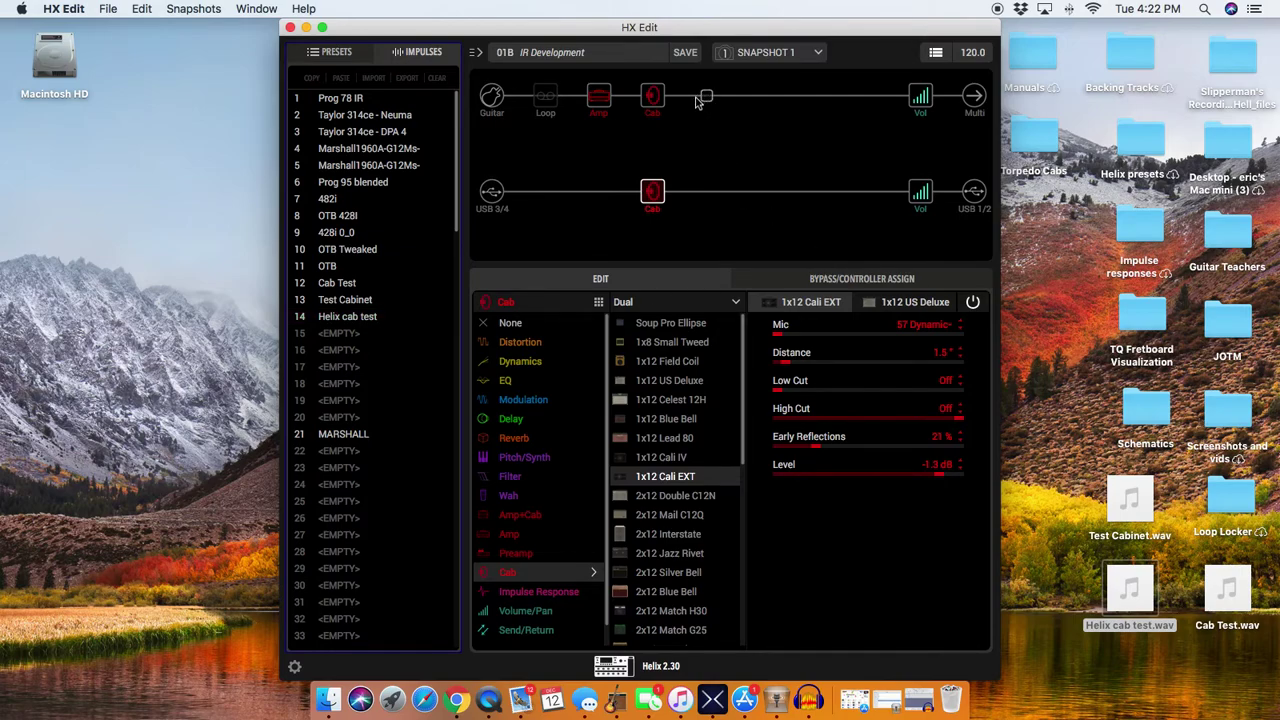
Insert an IR 1024 block after the Cab, select impulse 14: Helix cab test, and bypass it
{"action": "left_click", "coordinate": [708, 96]}
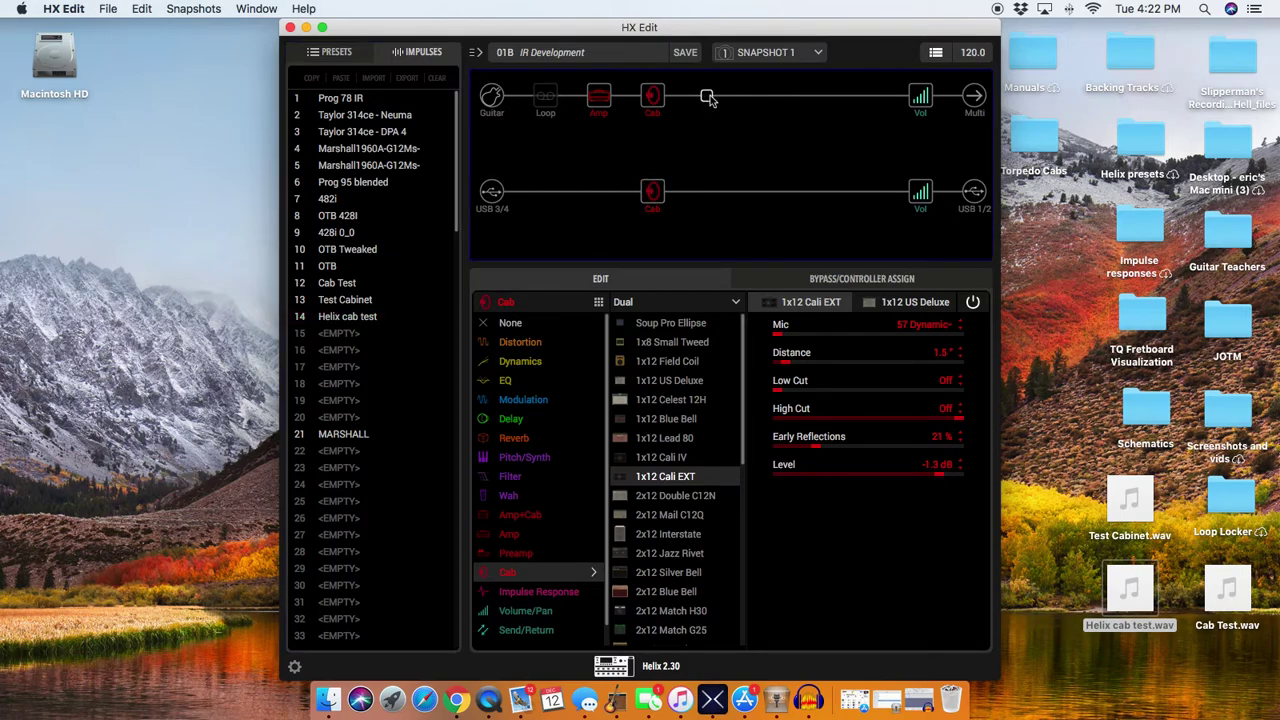
{"action": "left_click", "coordinate": [538, 592]}
{"action": "left_click", "coordinate": [654, 324]}
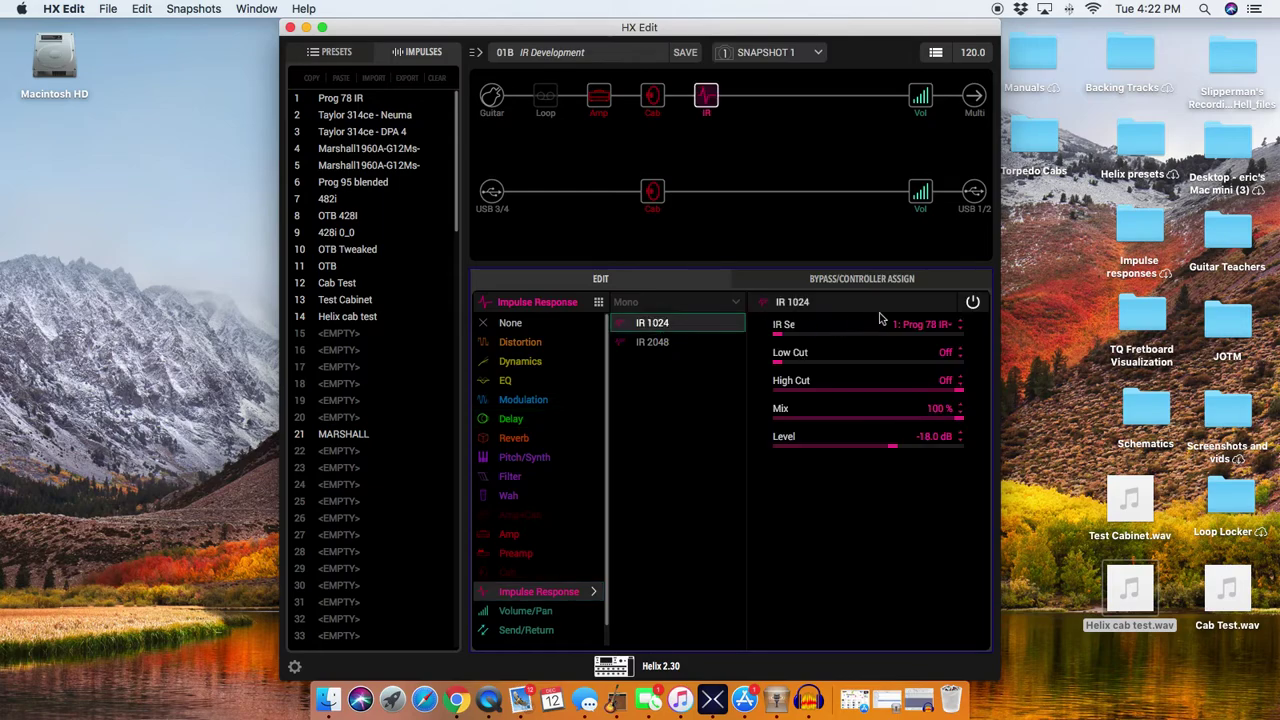
{"action": "scroll", "coordinate": [958, 328], "scroll_direction": "up", "scroll_amount": 7}
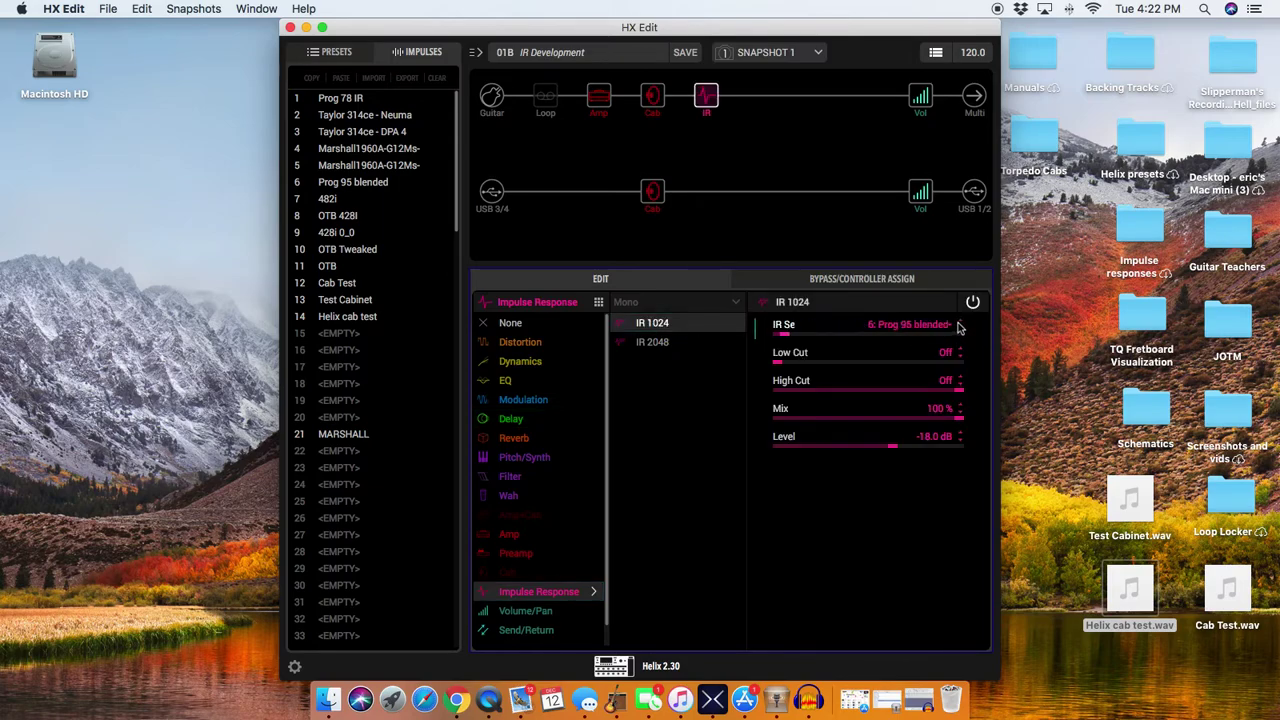
{"action": "scroll", "coordinate": [958, 328], "scroll_direction": "up", "scroll_amount": 6}
{"action": "left_click", "coordinate": [708, 88]}
{"action": "left_click", "coordinate": [706, 81]}
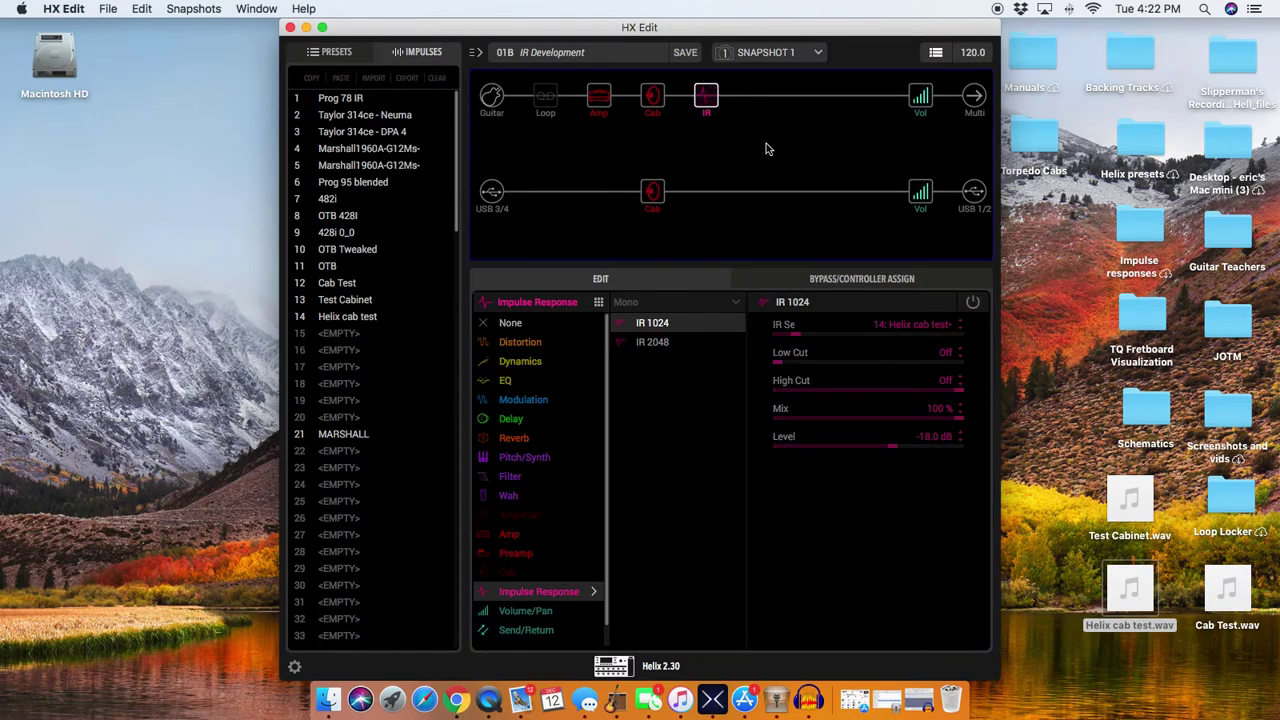